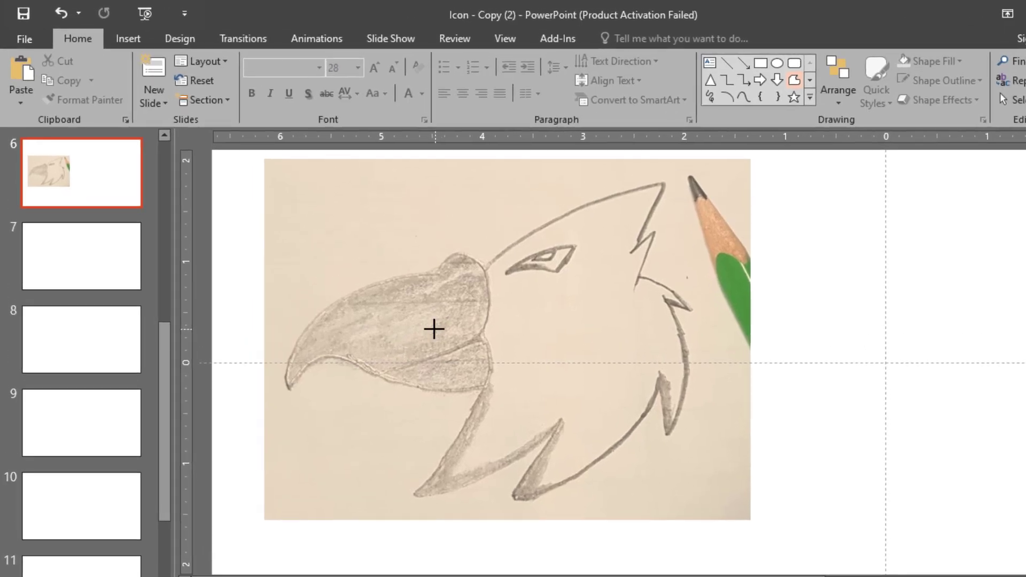
Trace the sketched eagle head, including its crest, neck feathers and throat, as a closed straight-edged freeform shape
click(434, 329)
click(521, 237)
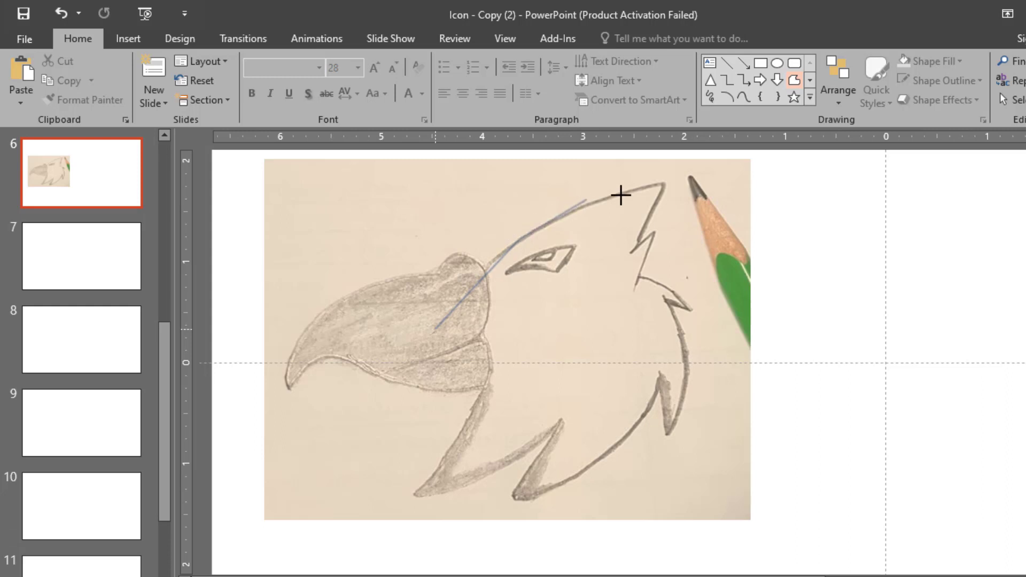
click(664, 184)
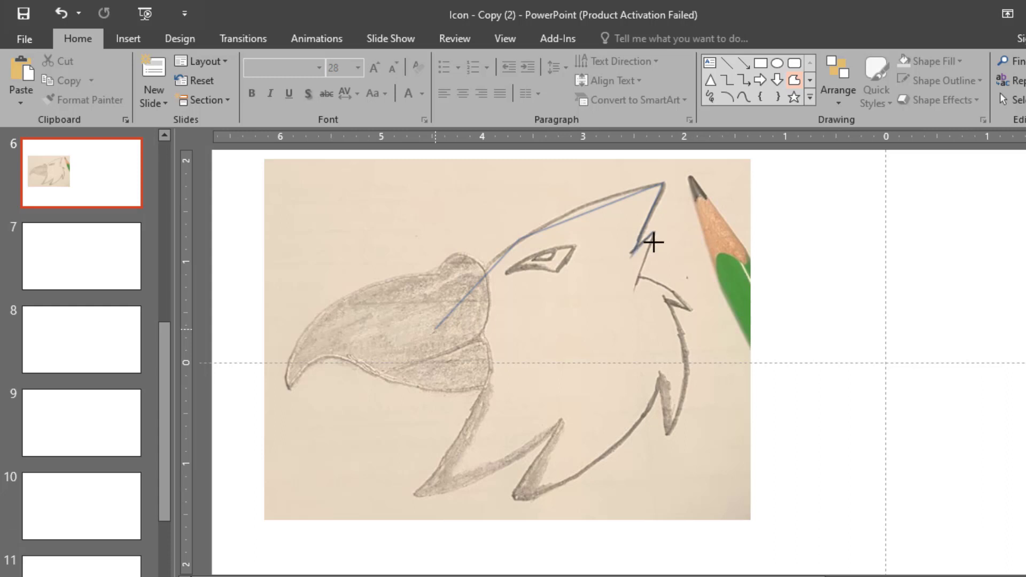
click(653, 236)
click(638, 278)
mouse_move(668, 327)
mouse_down()
mouse_move(682, 367)
mouse_move(664, 435)
mouse_move(660, 378)
mouse_move(616, 442)
mouse_move(529, 499)
mouse_move(508, 500)
mouse_move(559, 419)
mouse_move(412, 495)
mouse_move(485, 386)
mouse_up()
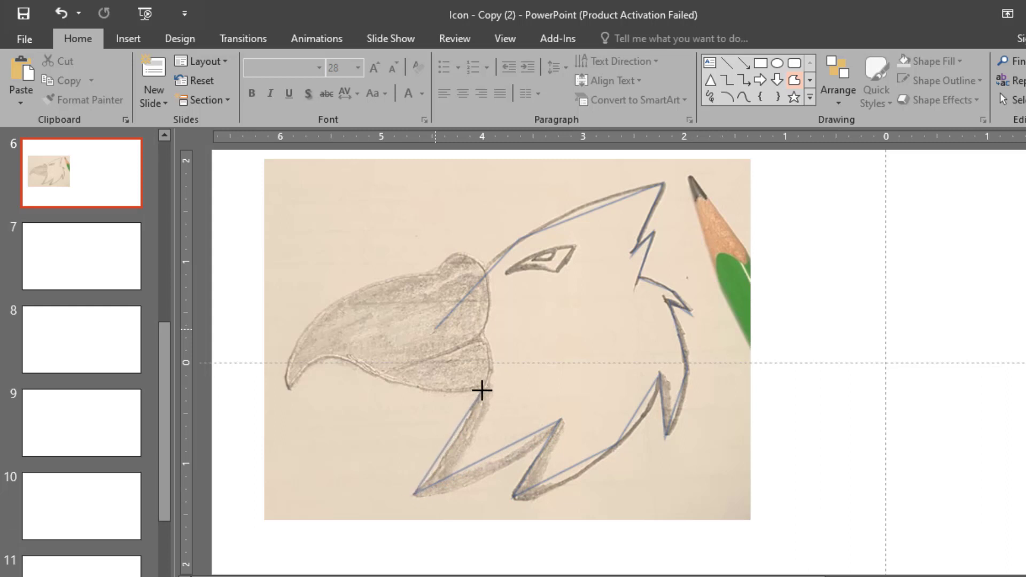
drag(482, 391, 483, 384)
click(435, 328)
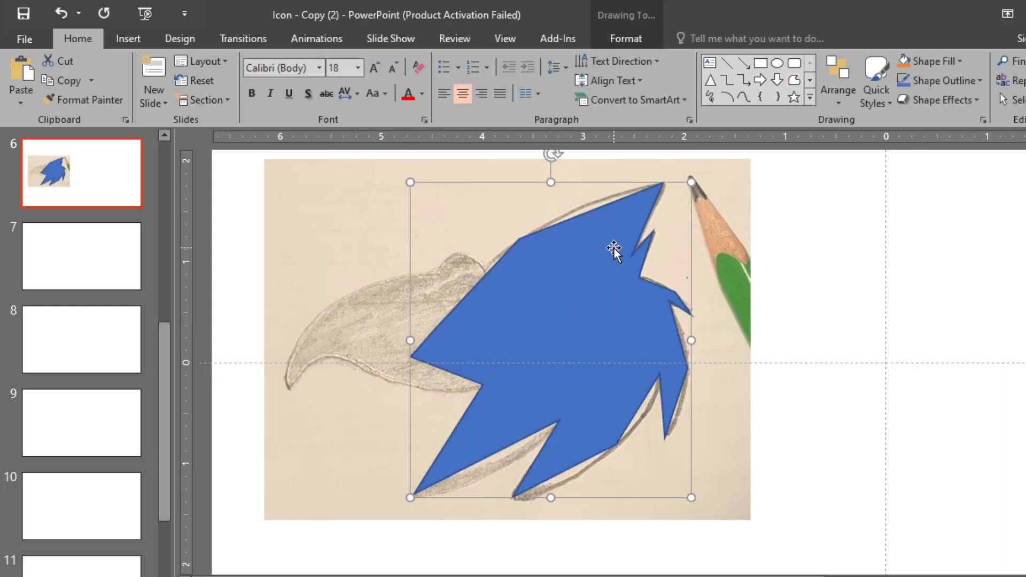
Set the head shape to No Fill, keeping only its outline over the sketch
scroll(630, 241, up, 3)
scroll(630, 242, down, 3)
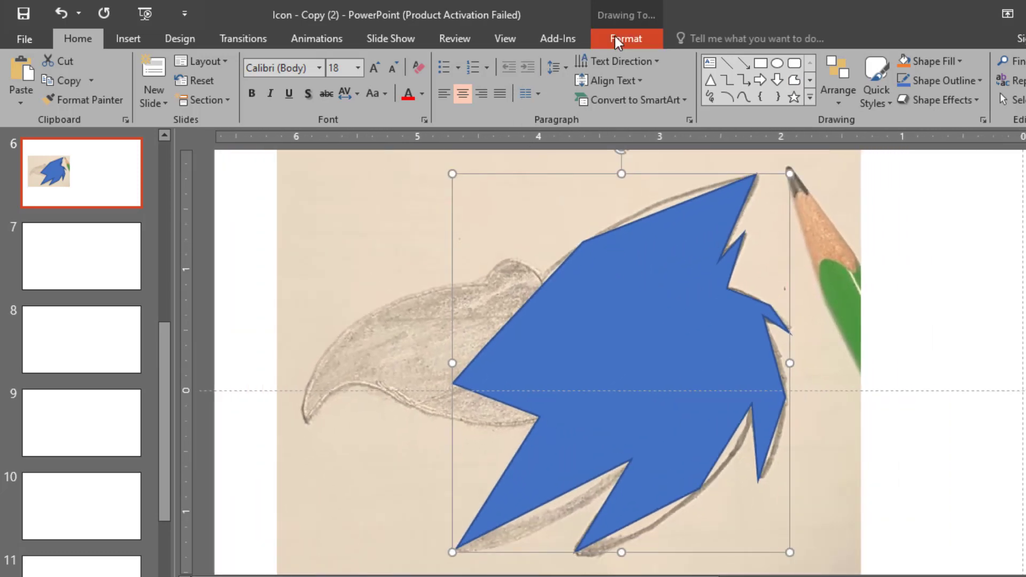
click(623, 38)
click(445, 62)
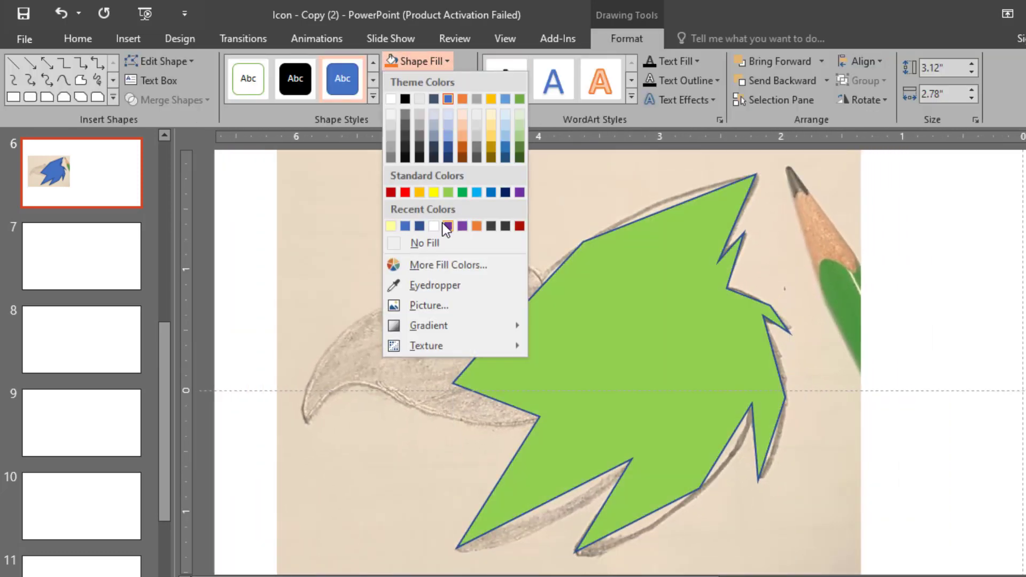
click(457, 247)
Edit the head outline's points and curve the lower forehead segment that runs into the beak
right_click(603, 278)
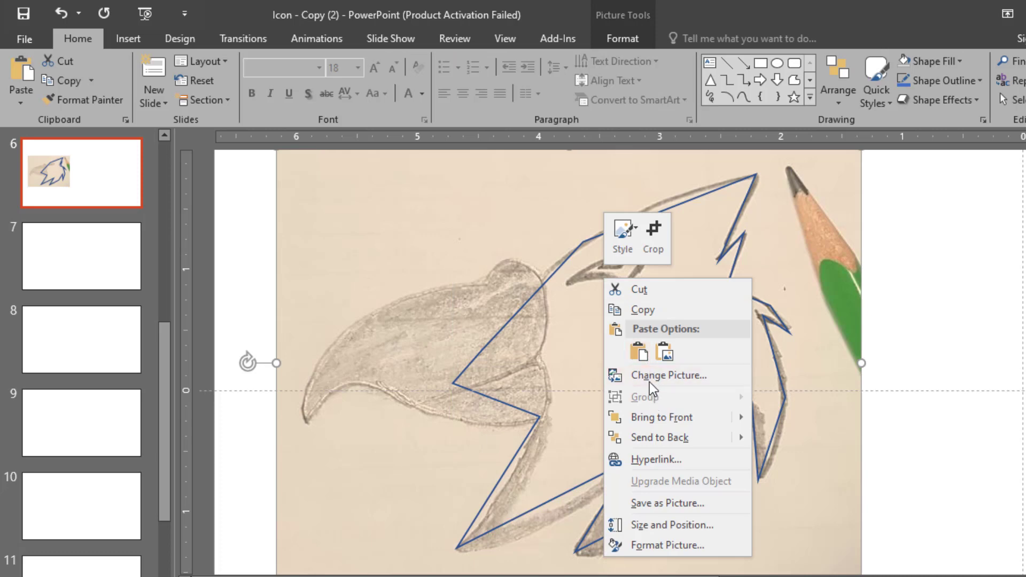
click(543, 286)
right_click(544, 286)
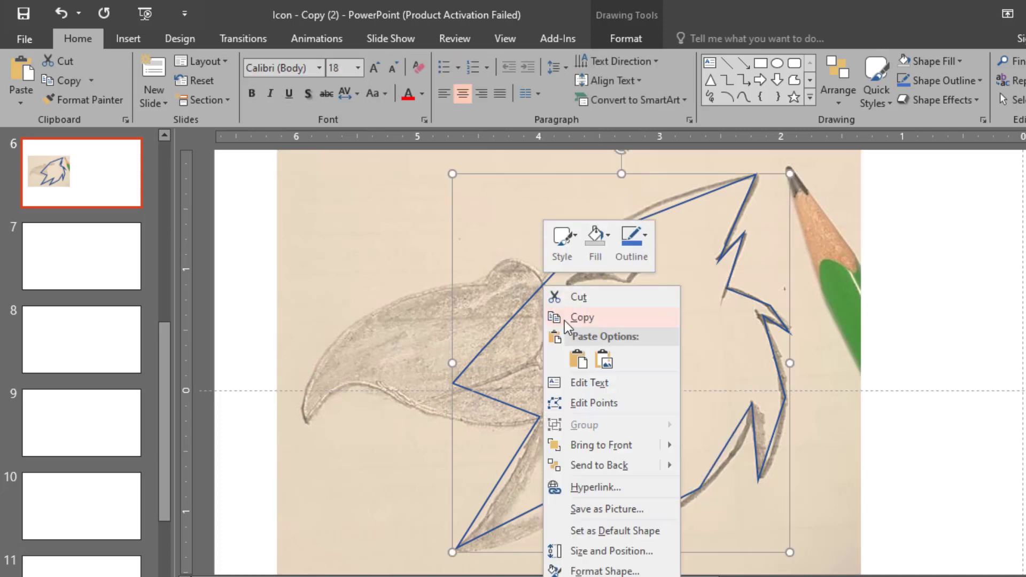
click(591, 403)
scroll(582, 242, up, 3)
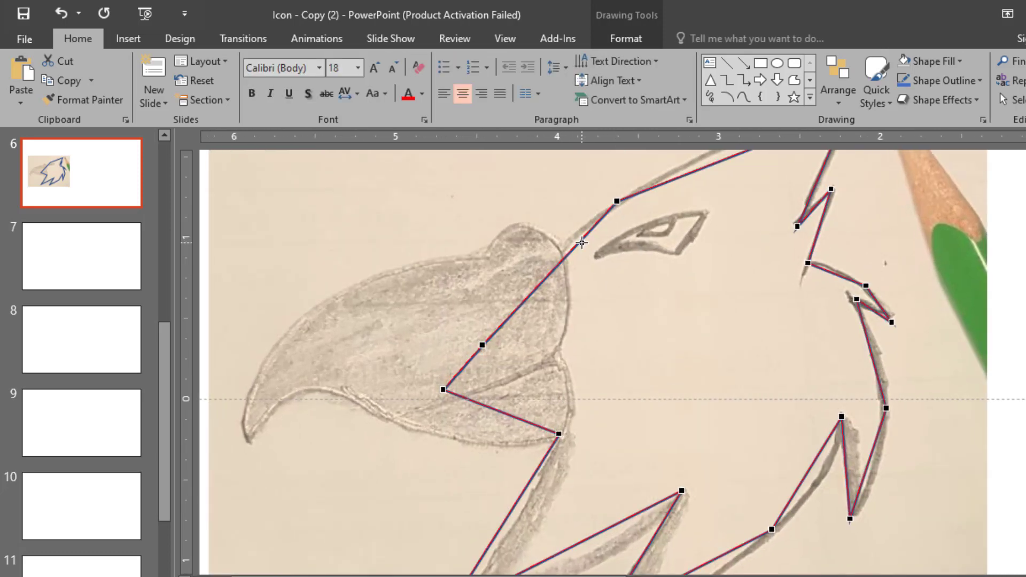
scroll(582, 242, up, 1)
click(617, 221)
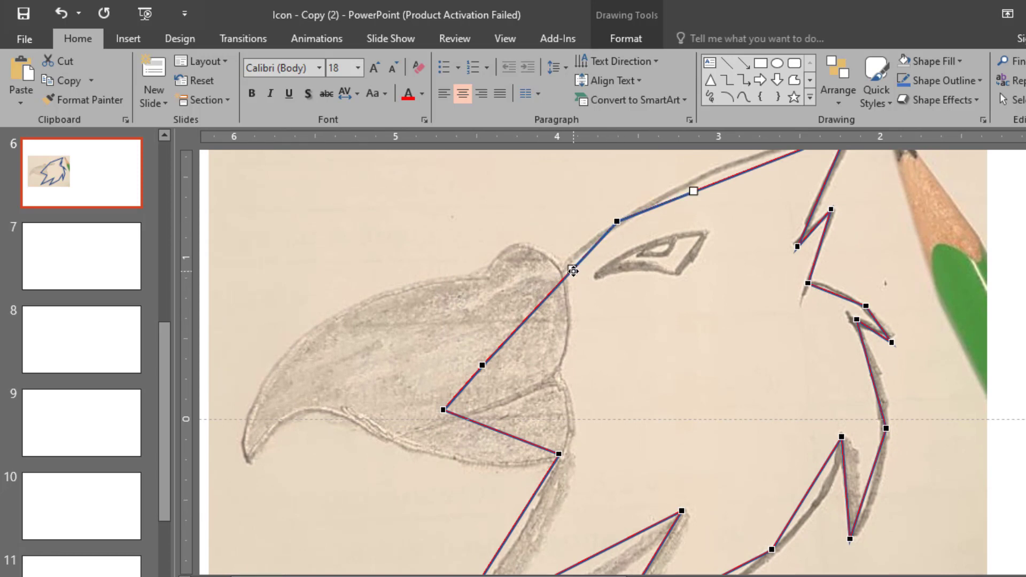
drag(573, 271, 561, 262)
click(482, 365)
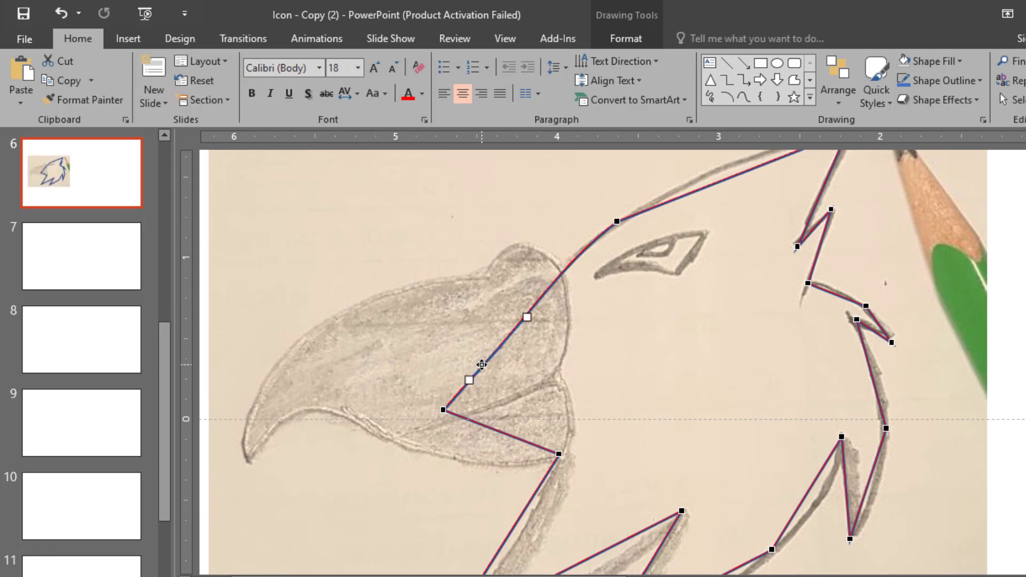
drag(526, 317, 514, 307)
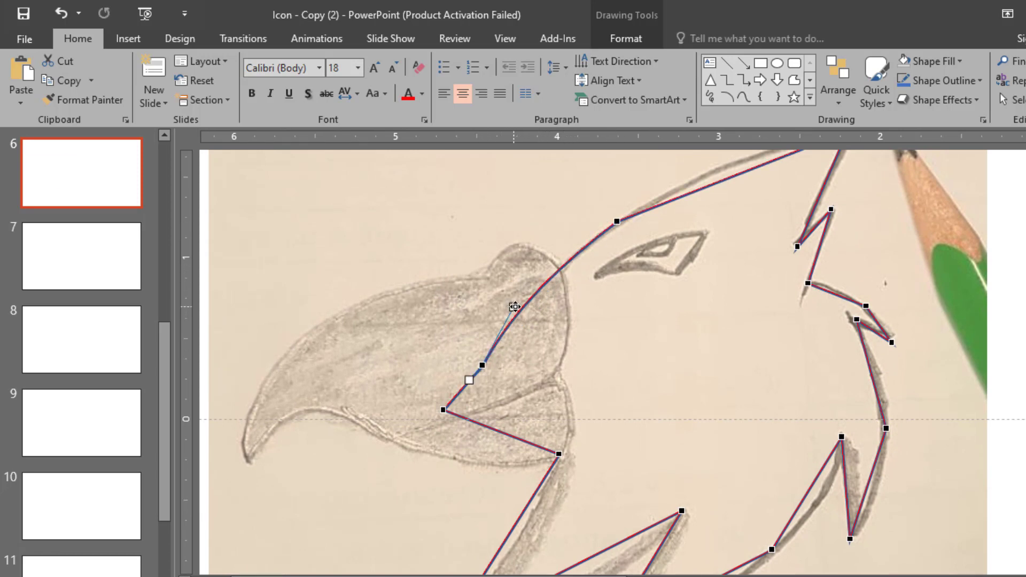
Curve the top of the head up to the crest and align the crest tip and its back edge with the sketch
scroll(664, 254, up, 2)
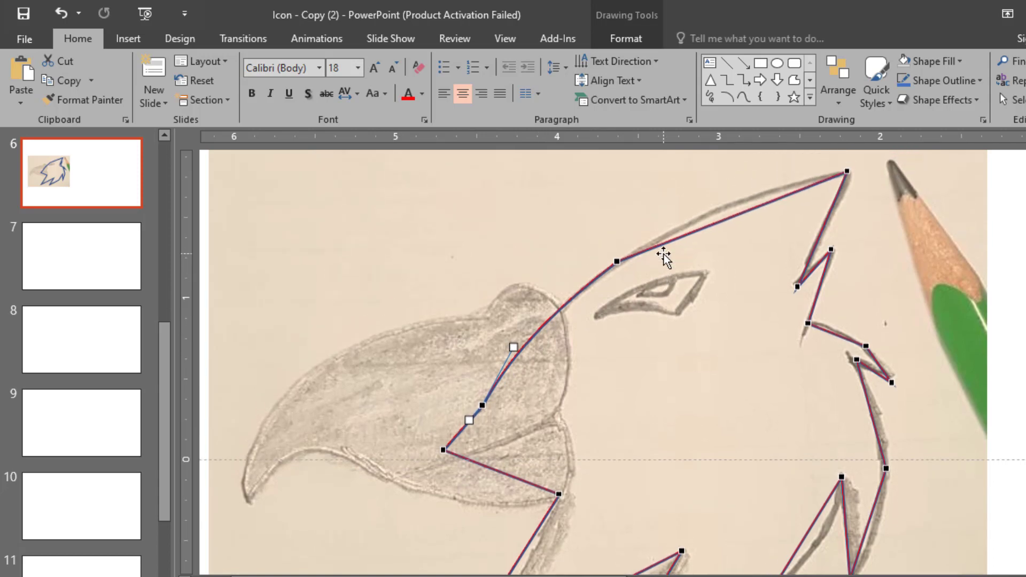
click(616, 262)
drag(692, 225, 688, 208)
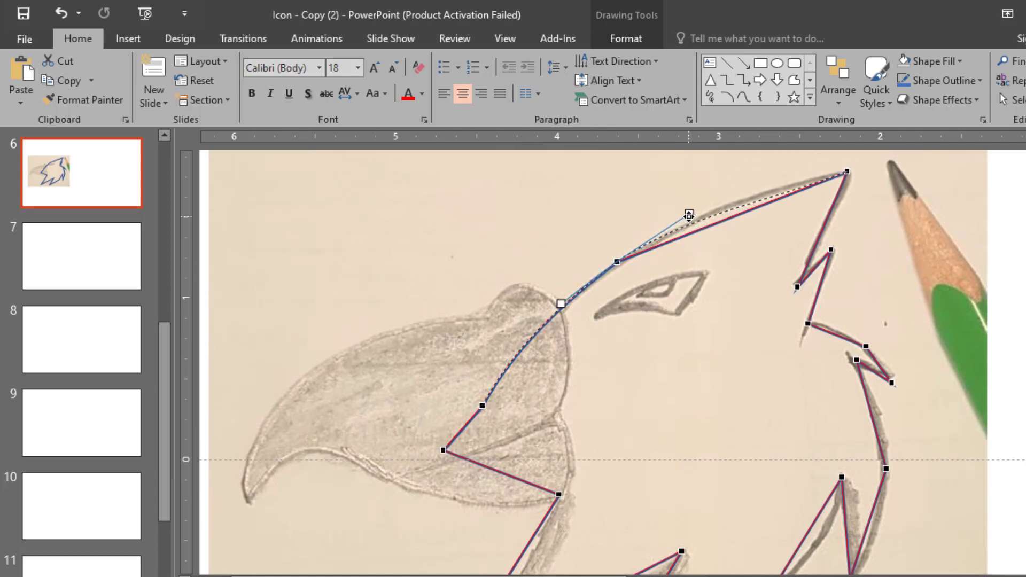
click(846, 172)
drag(774, 201, 762, 189)
drag(830, 210, 834, 214)
drag(847, 172, 851, 168)
drag(838, 211, 834, 210)
Curve the upper edge of the small feather behind the head, from the notch below the crest to the feather tip
click(865, 347)
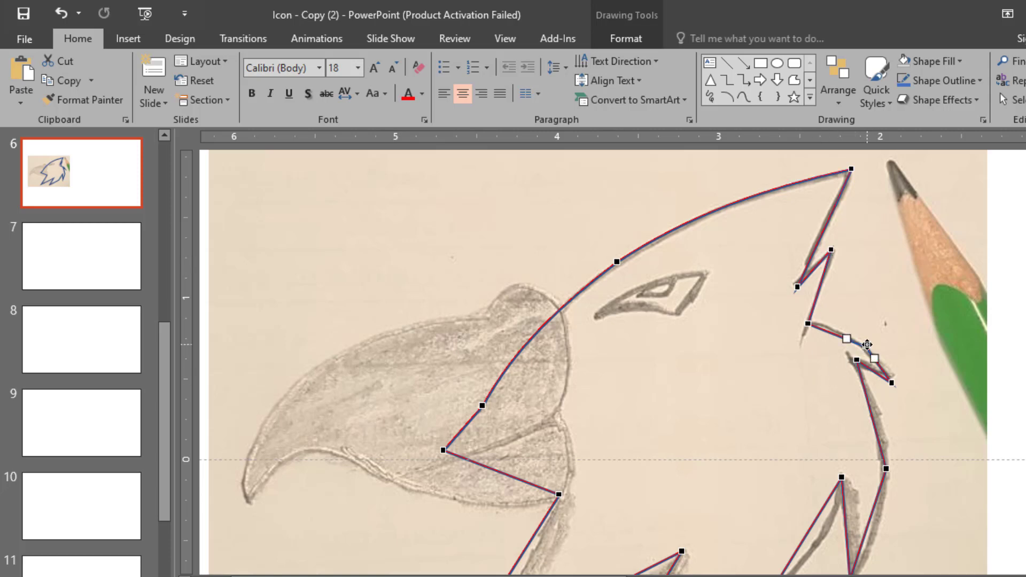
drag(855, 345, 830, 325)
click(808, 324)
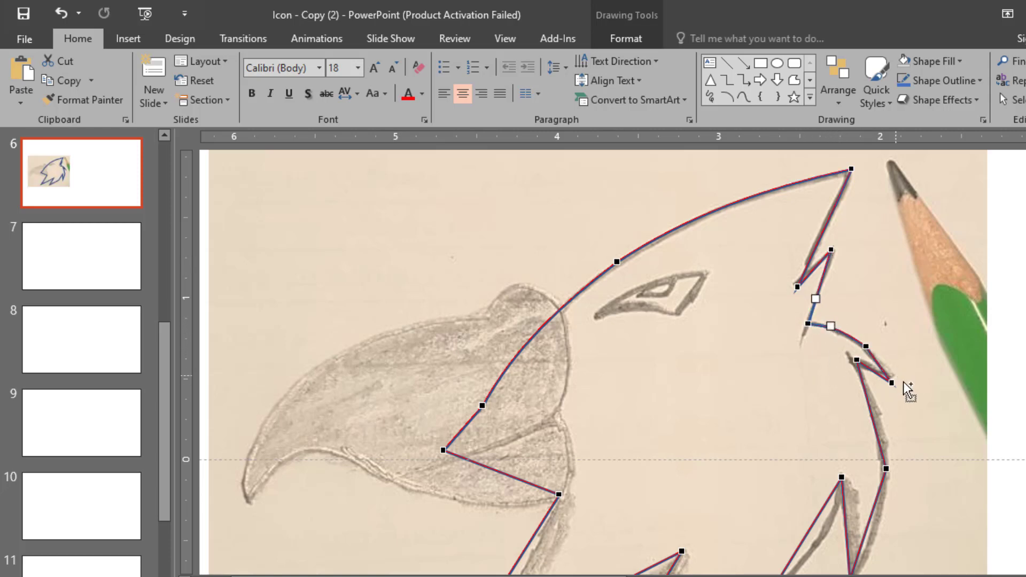
scroll(905, 383, up, 2)
scroll(927, 340, down, 2)
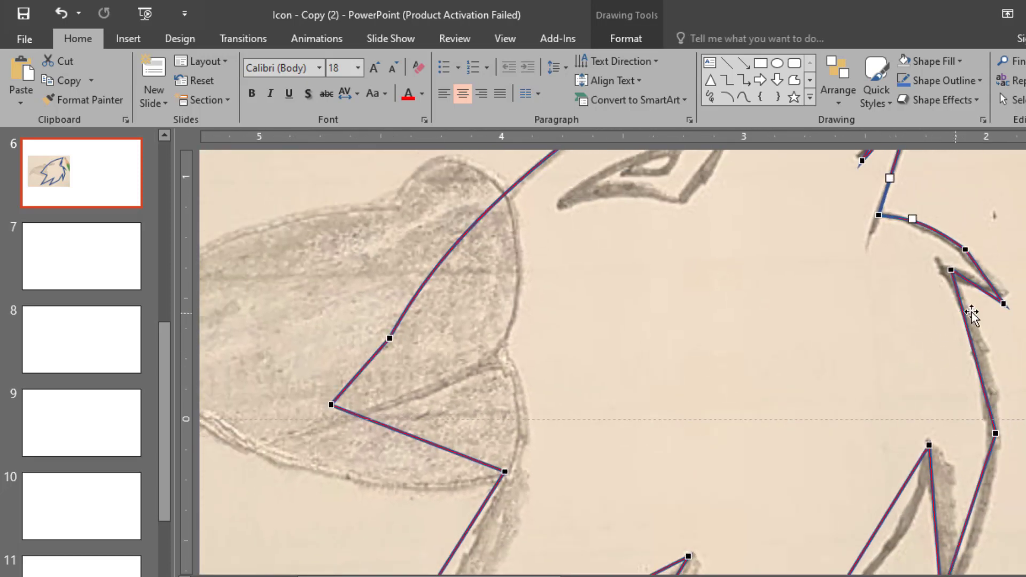
click(1003, 303)
mouse_move(993, 281)
mouse_down()
mouse_move(986, 267)
mouse_move(949, 270)
mouse_move(976, 279)
mouse_up()
click(965, 249)
Bend the back-of-neck segments between the small feather and the tip of the rear spike to follow the sketch
click(951, 270)
drag(964, 324, 980, 329)
click(995, 432)
drag(979, 381, 996, 381)
scroll(996, 383, down, 1)
scroll(996, 384, down, 2)
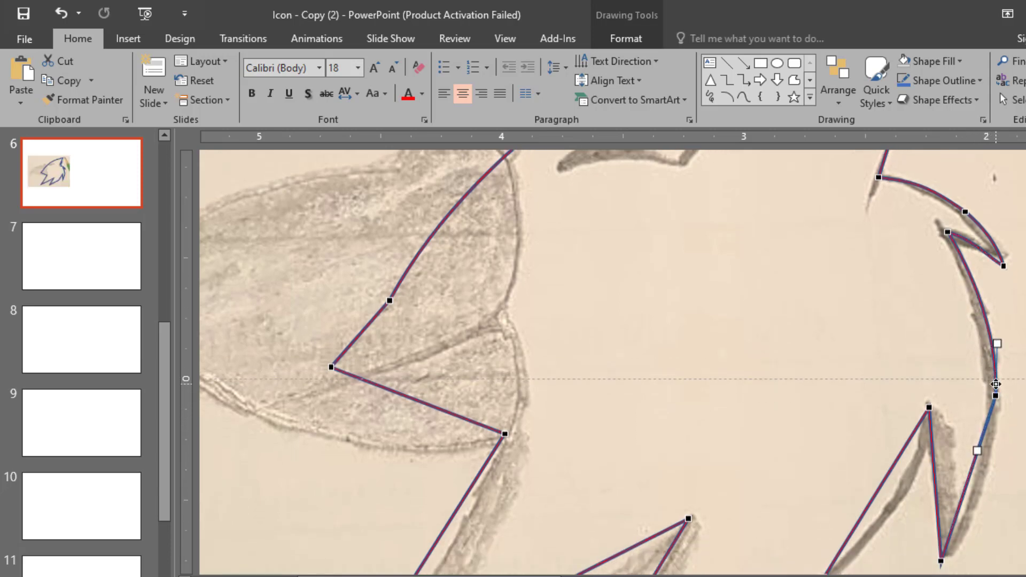
drag(979, 435, 999, 456)
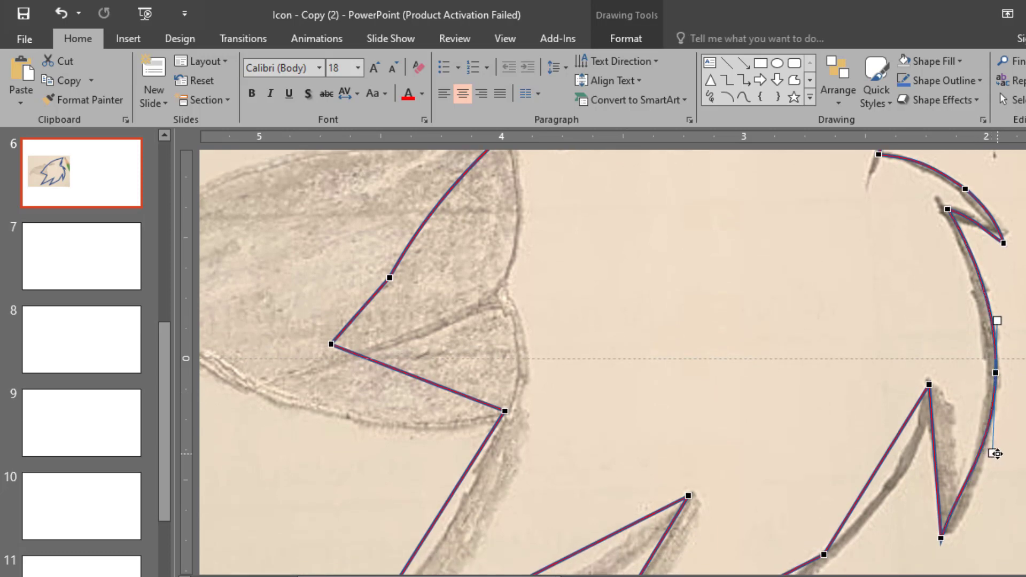
click(941, 538)
drag(958, 485, 961, 495)
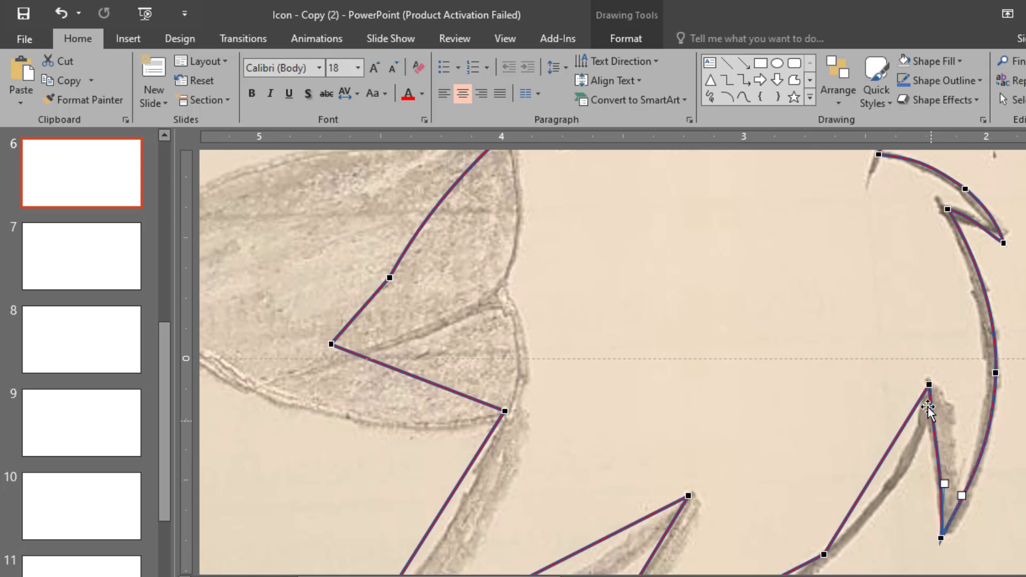
Curve the lower neck edge from the notch beside the rear spike down to the tip of the middle feather
click(929, 384)
drag(911, 435, 917, 475)
scroll(908, 462, down, 3)
click(824, 474)
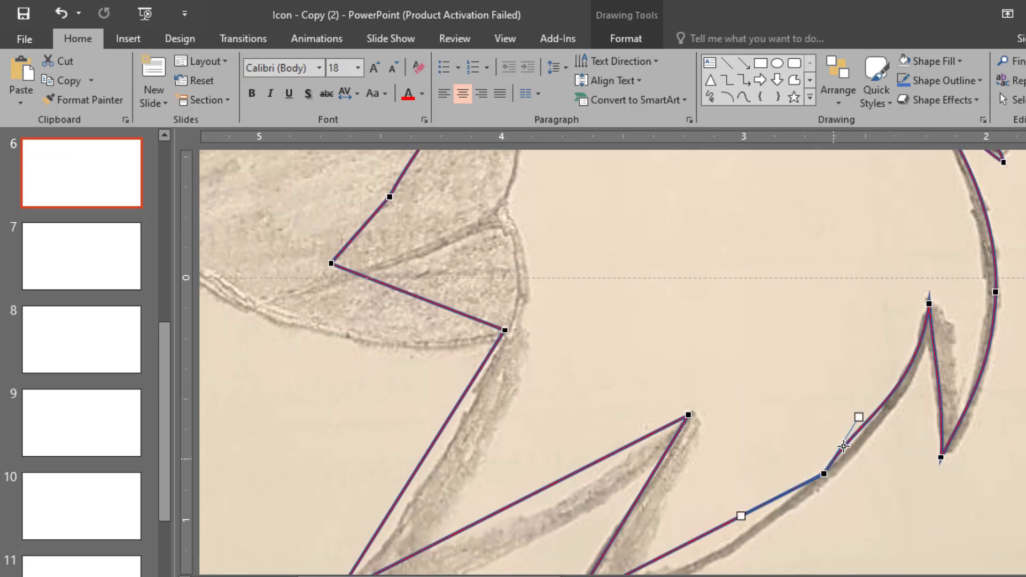
drag(859, 418, 863, 434)
scroll(809, 435, down, 2)
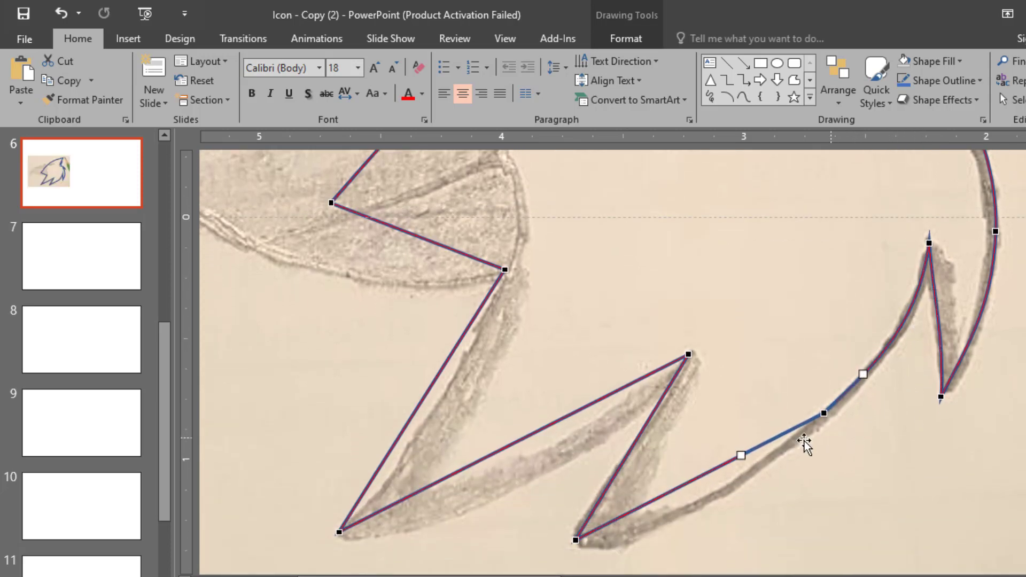
drag(741, 456, 741, 476)
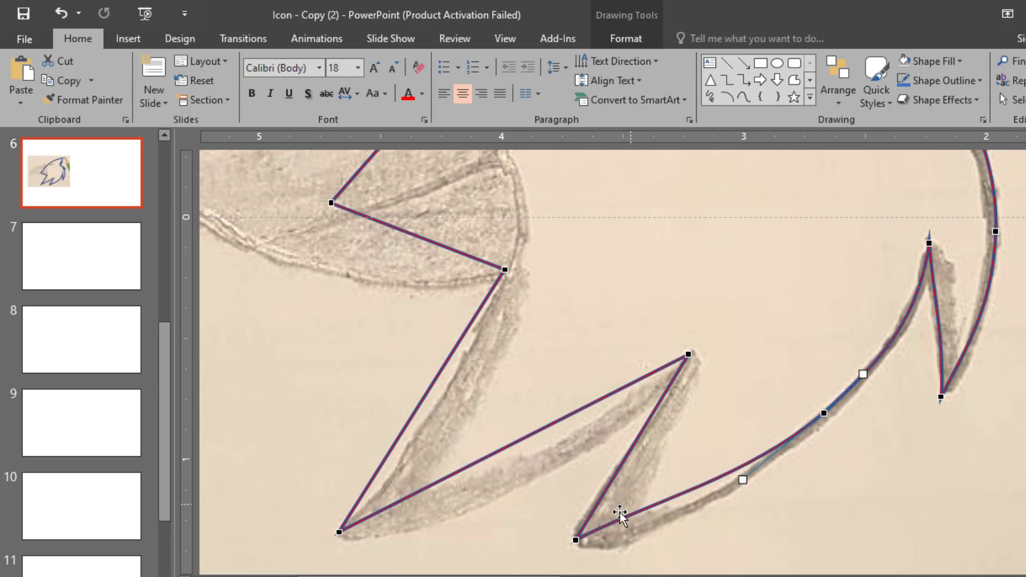
click(576, 539)
drag(658, 498, 652, 519)
Curve the front edge of the middle feather and the lower edge of the front feather to match the sketch
drag(613, 479, 620, 485)
click(688, 355)
drag(651, 414, 658, 419)
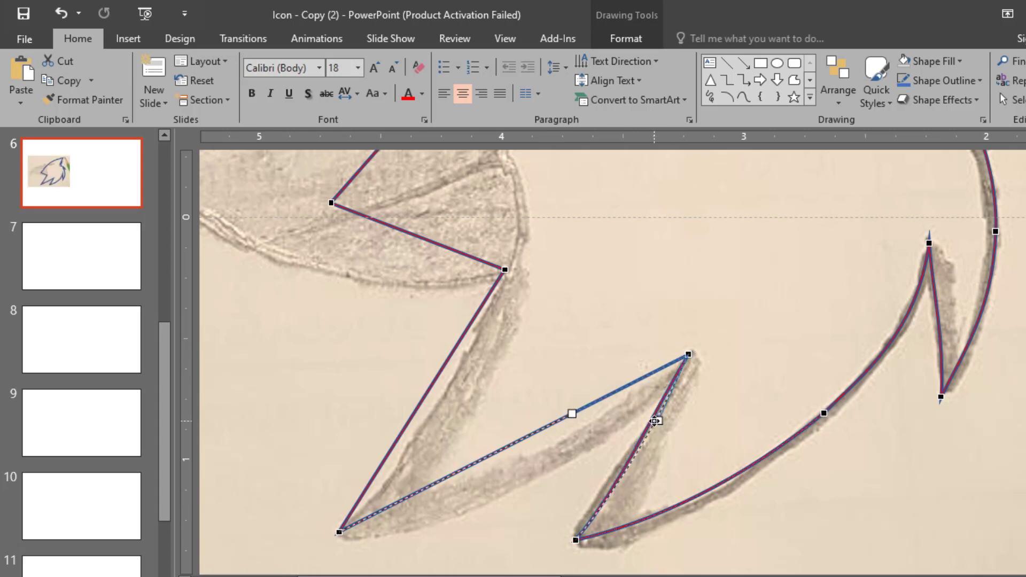
drag(572, 413, 586, 442)
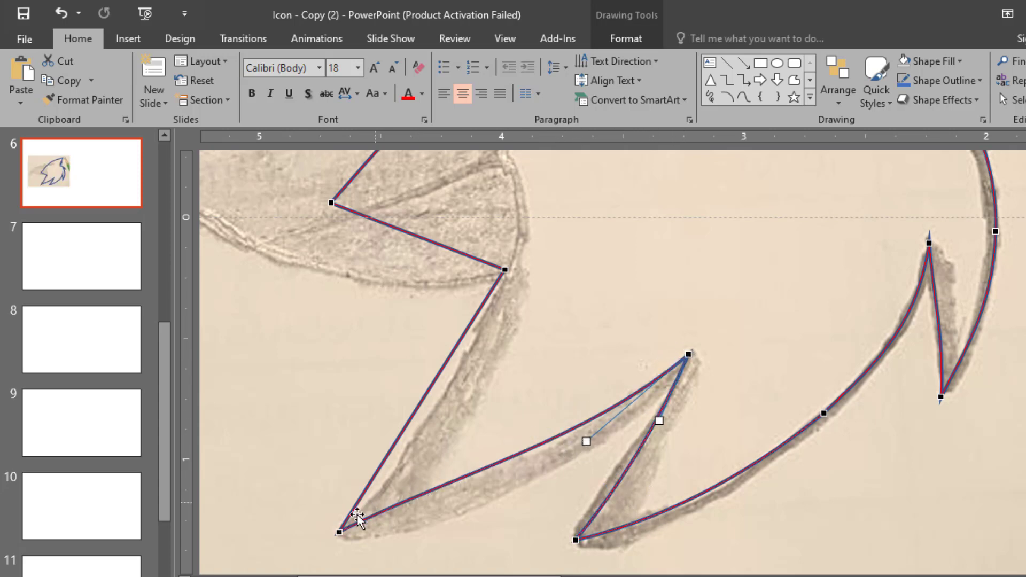
click(339, 533)
drag(456, 480, 459, 499)
Curve the throat edge from the front feather tip up to the base of the beak
drag(395, 445, 421, 456)
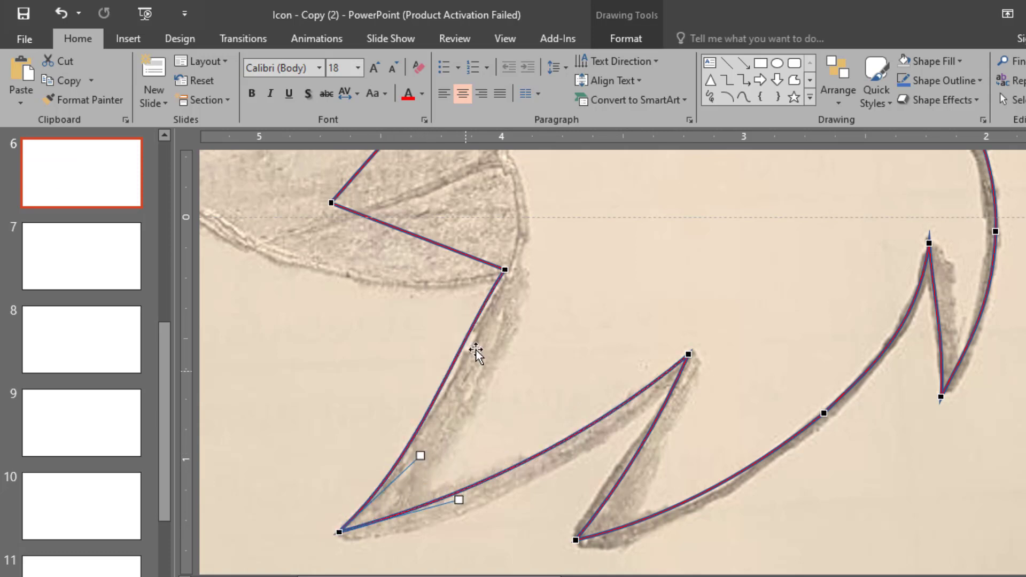
click(505, 270)
drag(483, 315, 465, 360)
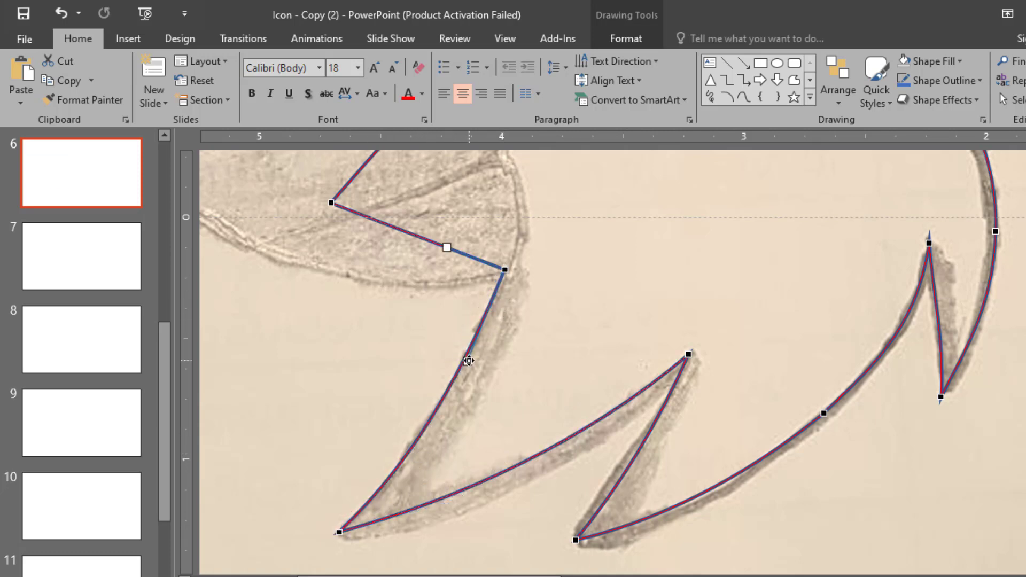
Bend the short outline segment lying inside the beak and finish editing the head's points
scroll(465, 359, down, 5)
scroll(455, 383, up, 2)
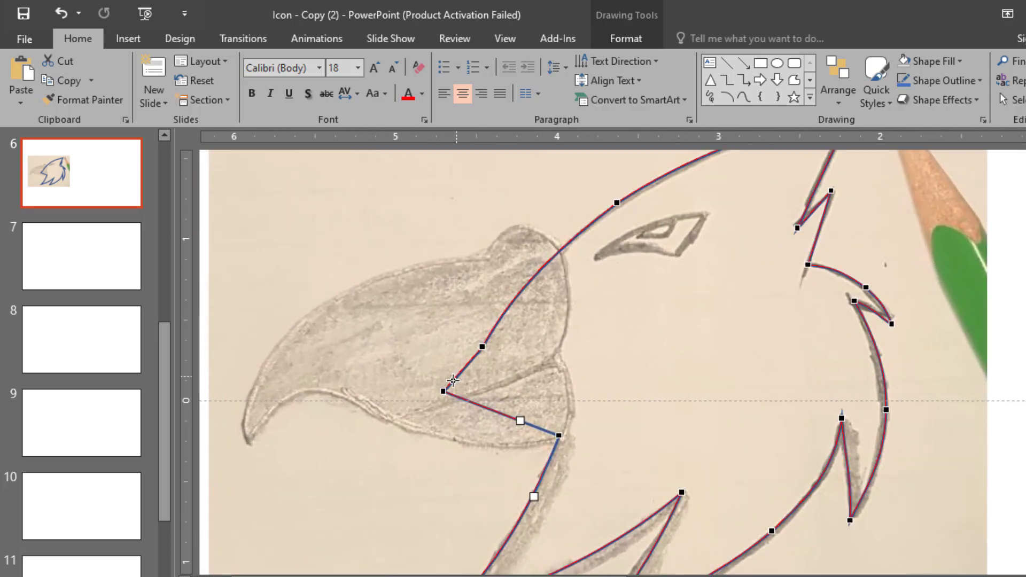
drag(446, 392, 489, 405)
scroll(492, 402, down, 3)
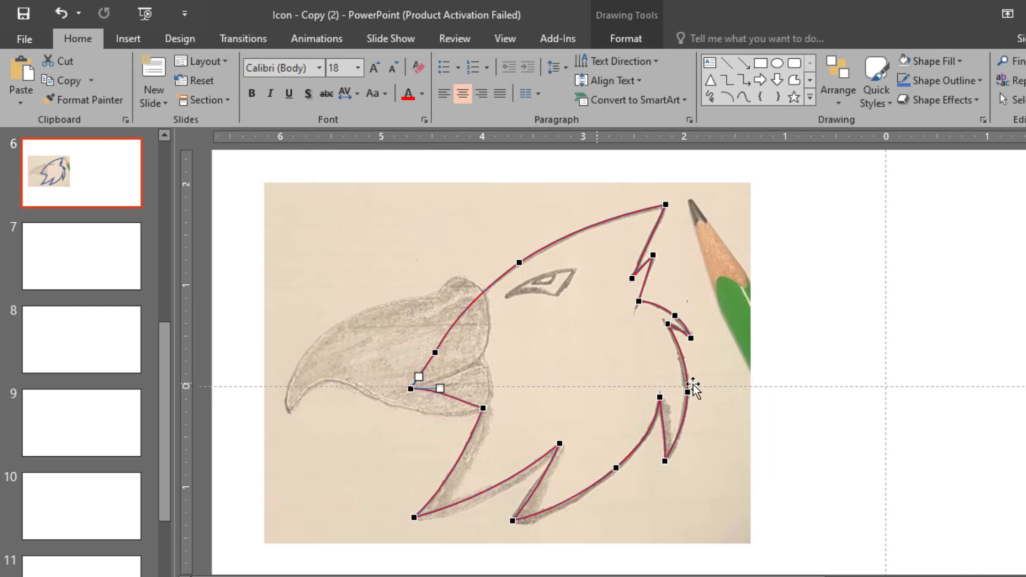
click(847, 351)
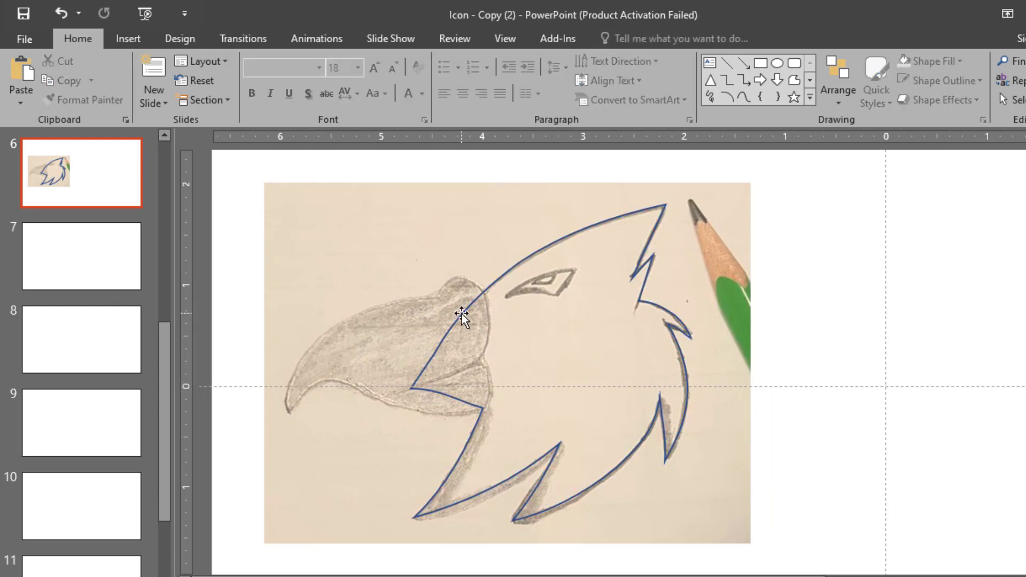
Draw a closed straight-edged freeform around the sketched beak, from the hooked tip along the underside, back edge, bump and upper ridge
scroll(383, 322, down, 2)
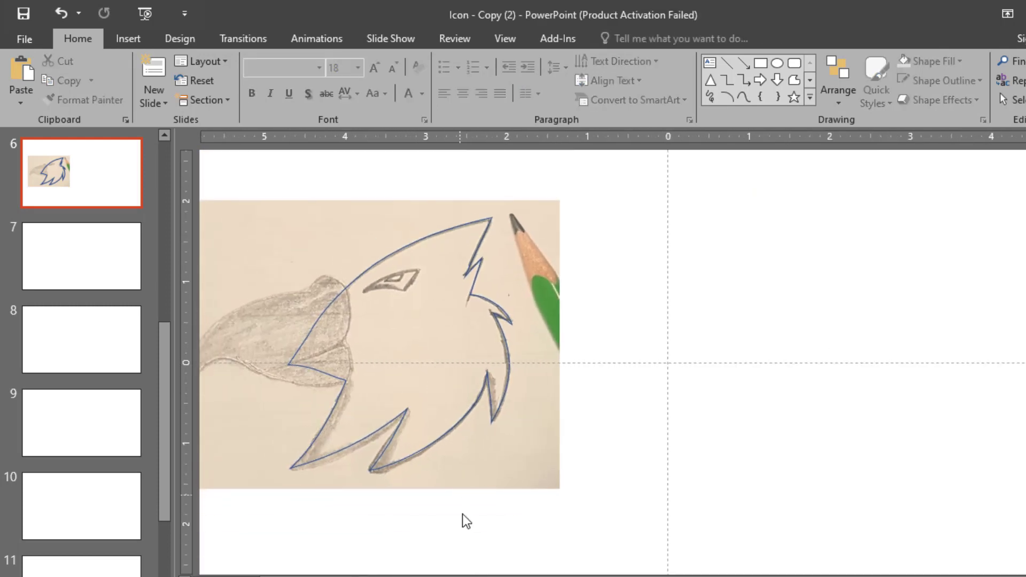
scroll(318, 366, up, 3)
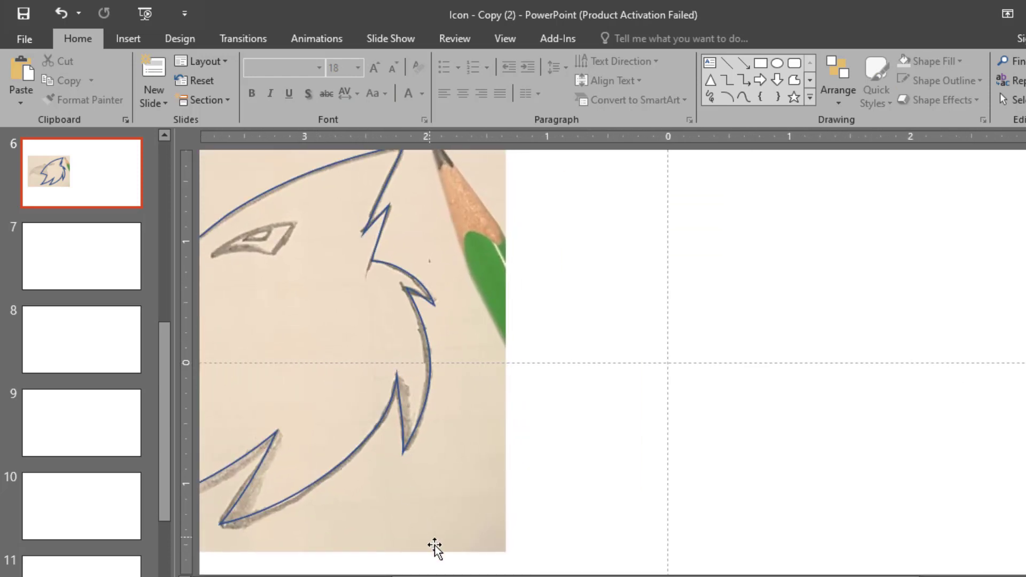
scroll(312, 521, left, 5)
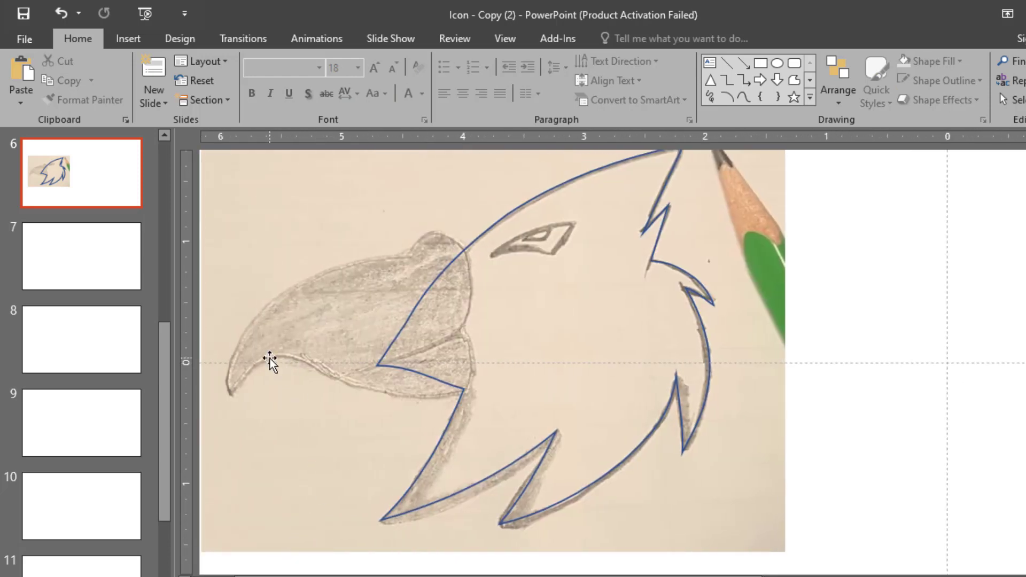
scroll(271, 364, up, 2)
scroll(261, 571, left, 8)
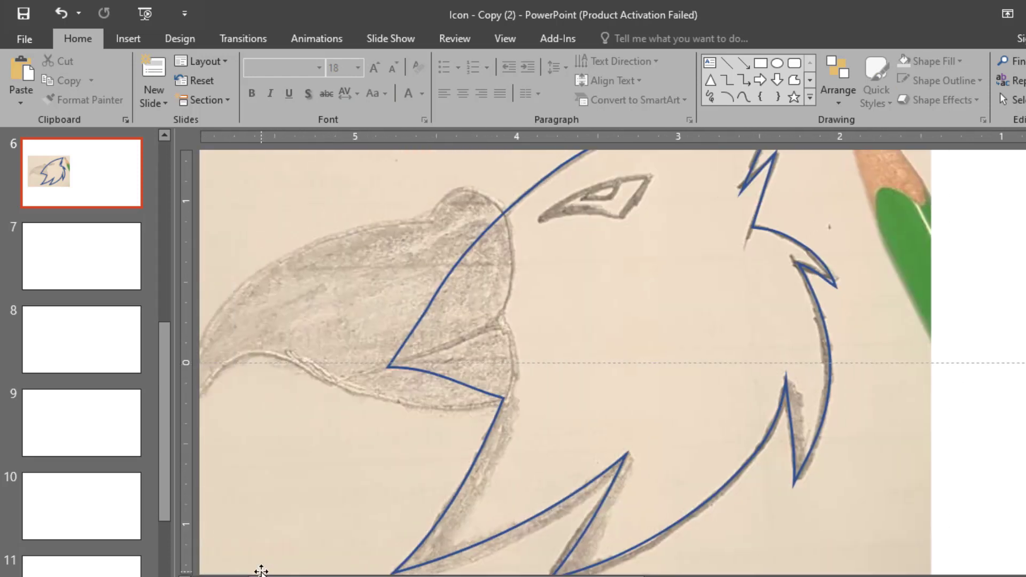
scroll(428, 261, left, 3)
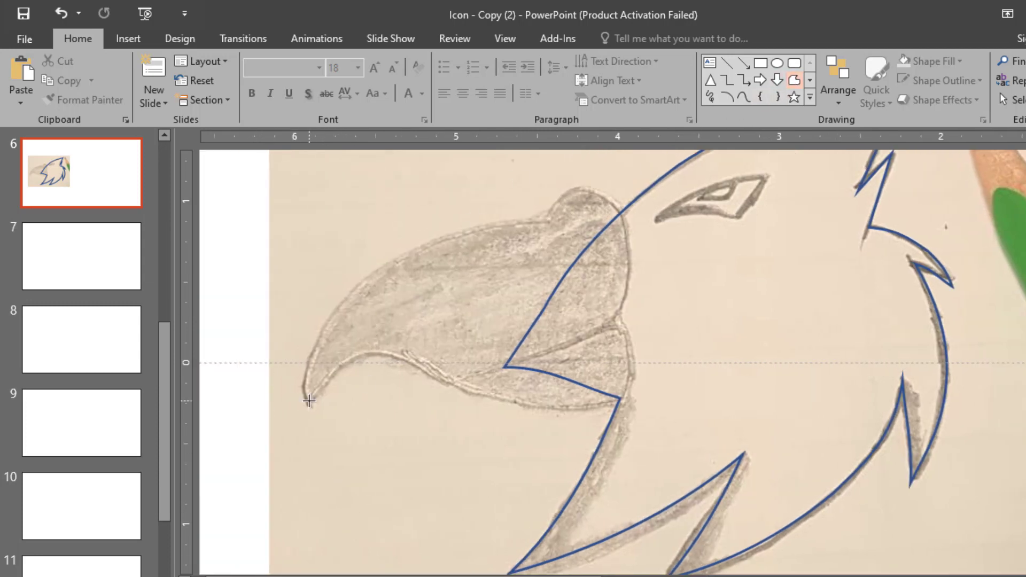
click(309, 405)
click(373, 353)
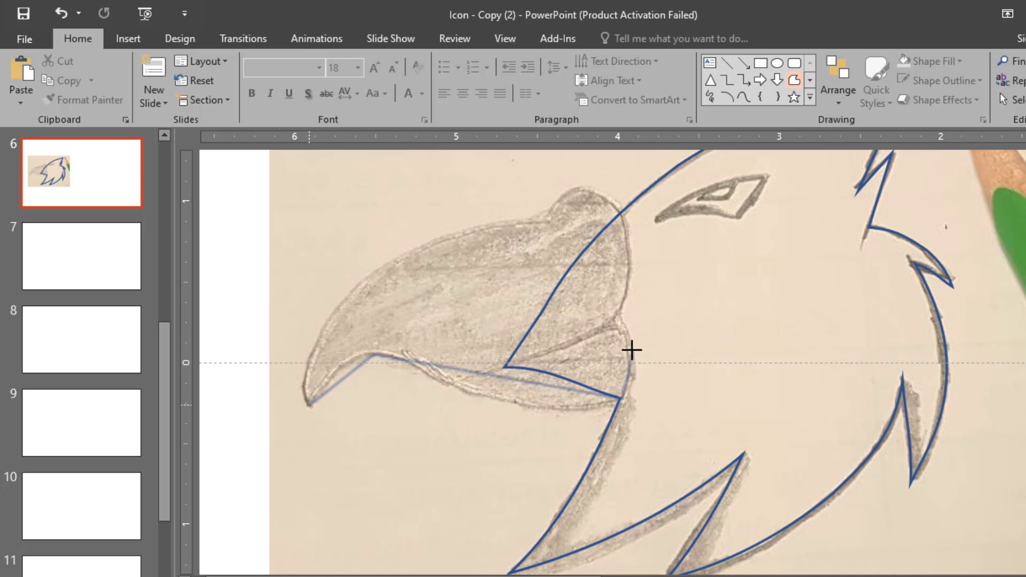
click(613, 318)
click(620, 214)
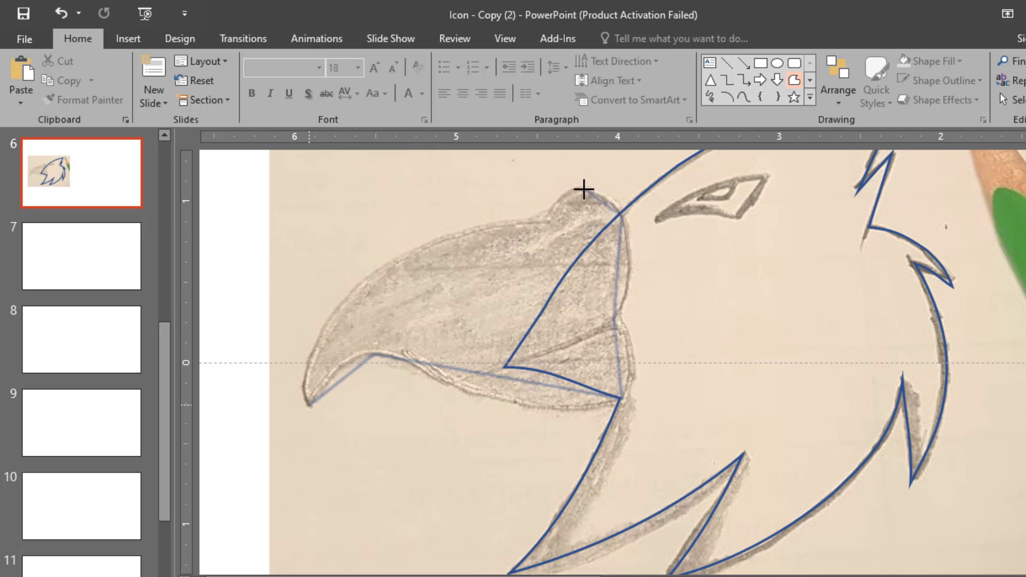
click(584, 187)
click(549, 221)
click(395, 260)
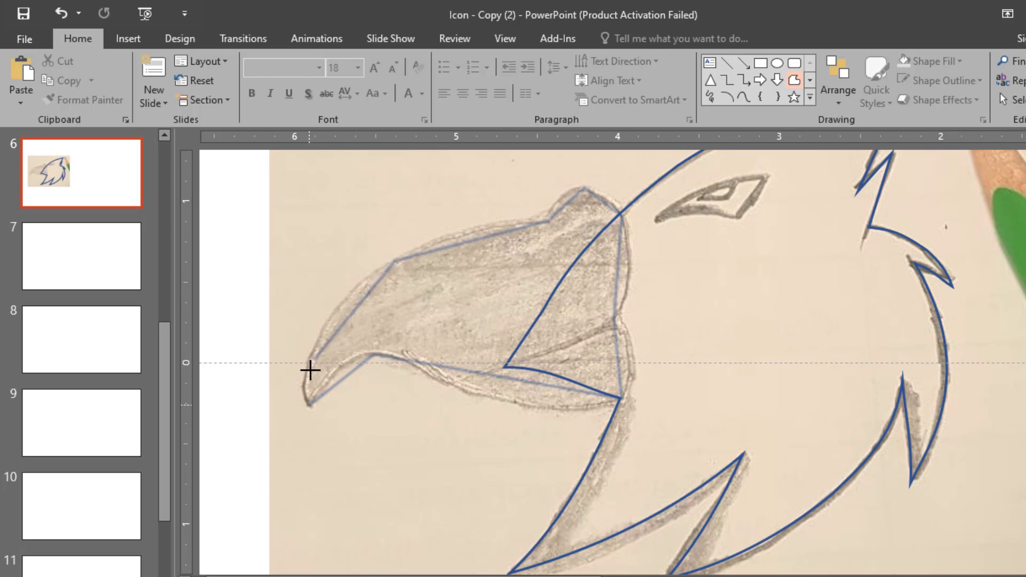
click(307, 402)
Remove the fill from the beak shape, leaving only its outline over the sketch
right_click(374, 339)
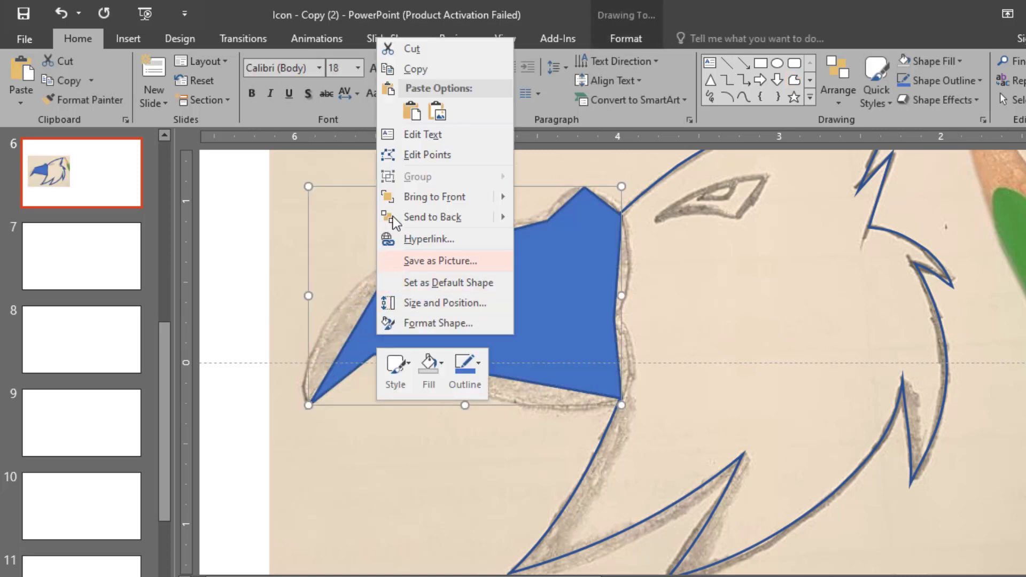
click(363, 330)
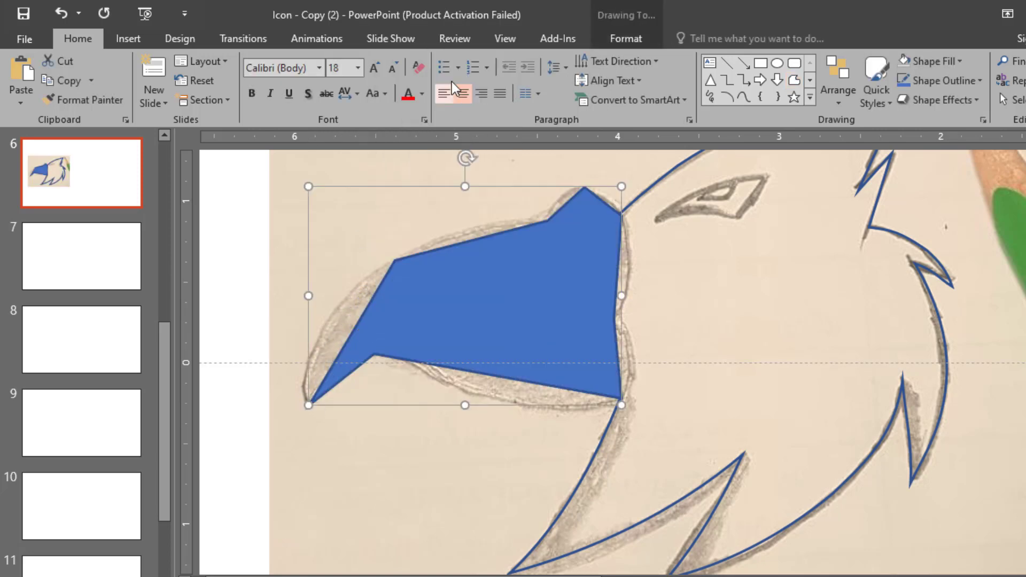
click(624, 40)
click(414, 59)
Edit the beak's points and curve its front edge from the upper ridge point down to the hooked tip
right_click(389, 276)
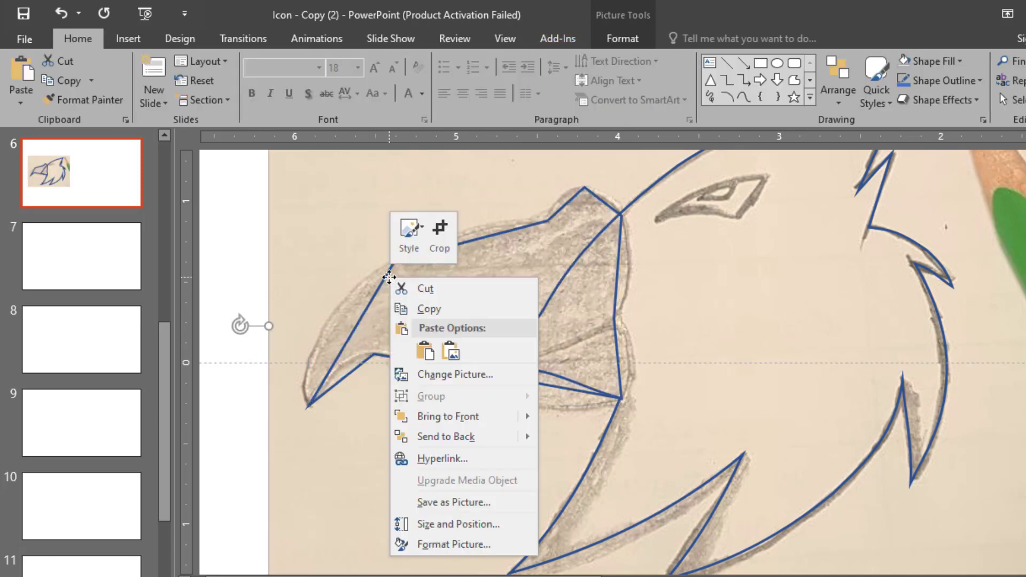
click(352, 326)
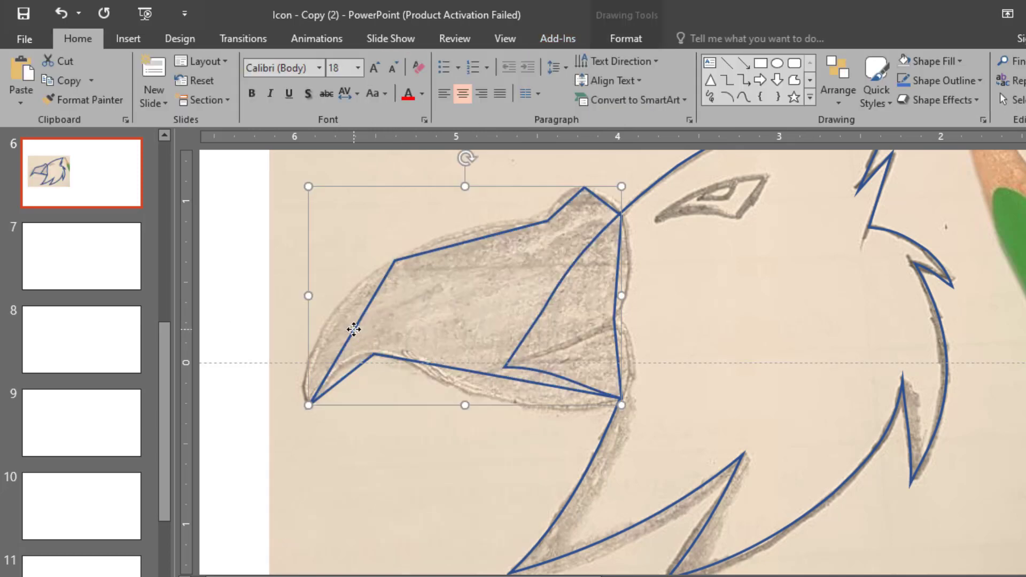
right_click(354, 329)
click(404, 150)
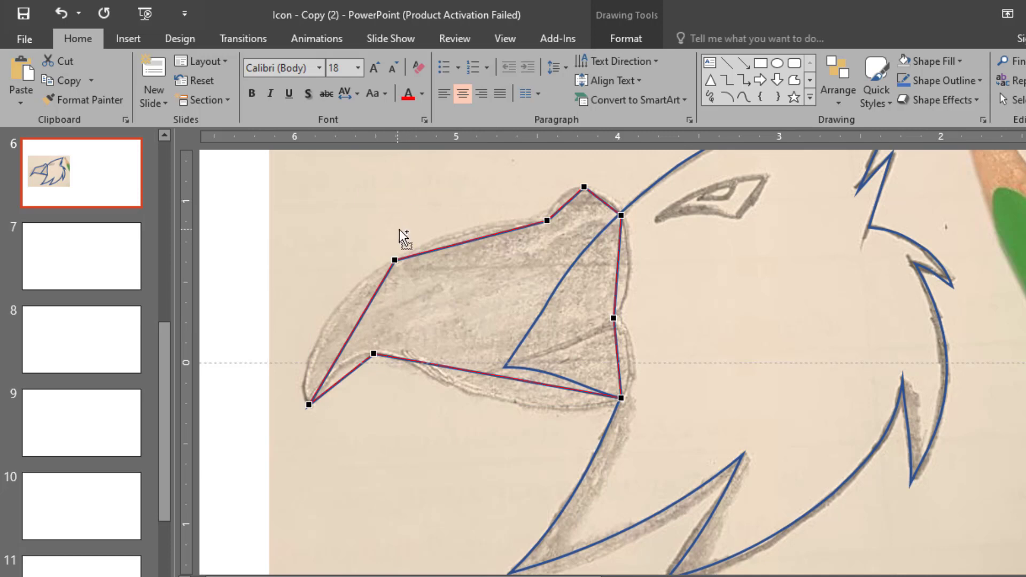
scroll(400, 231, up, 3)
click(541, 307)
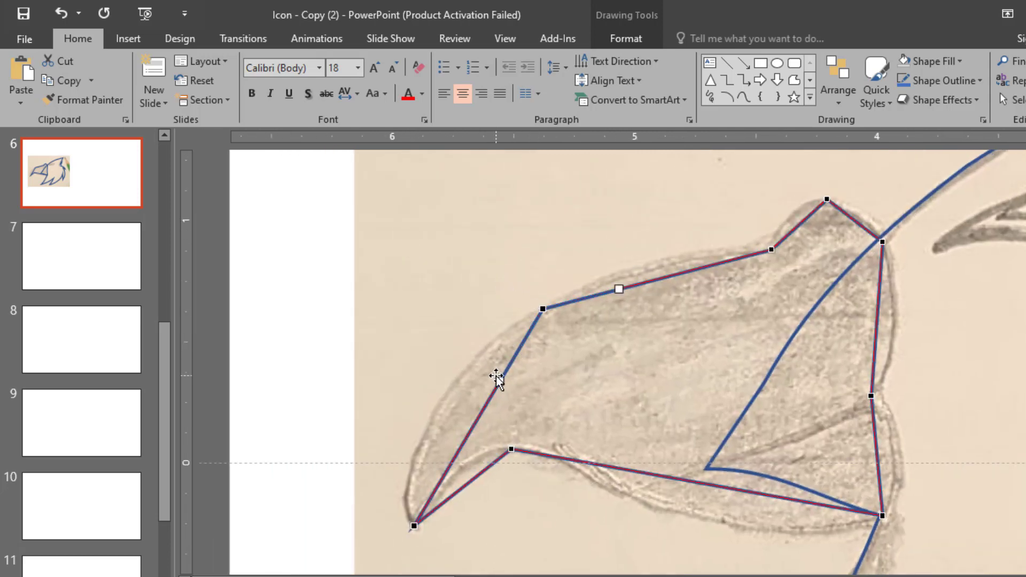
drag(496, 377, 452, 363)
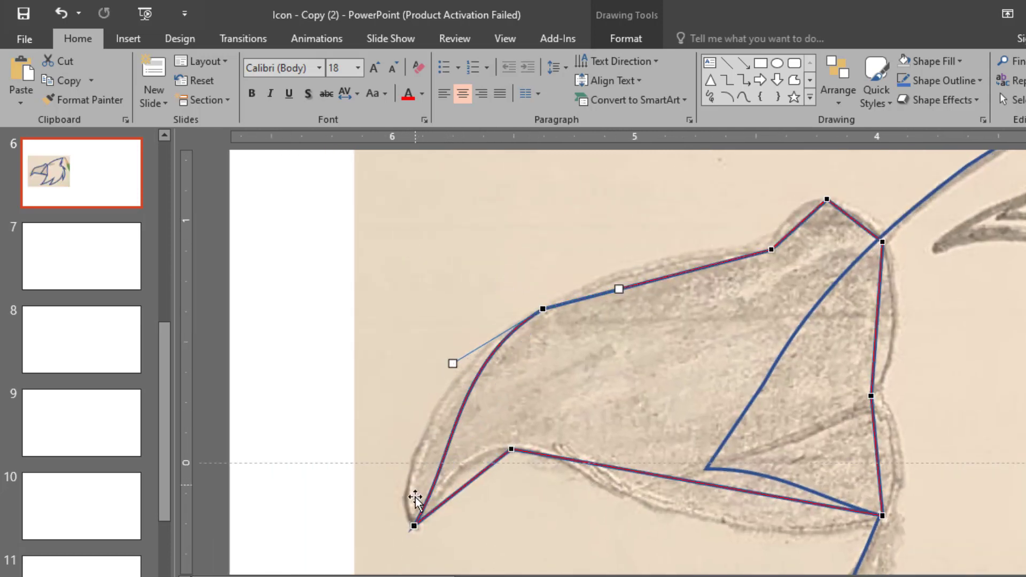
click(415, 522)
drag(458, 452, 395, 452)
Curve the inner underside of the hook between the beak's tip and the first lower-edge point
click(511, 449)
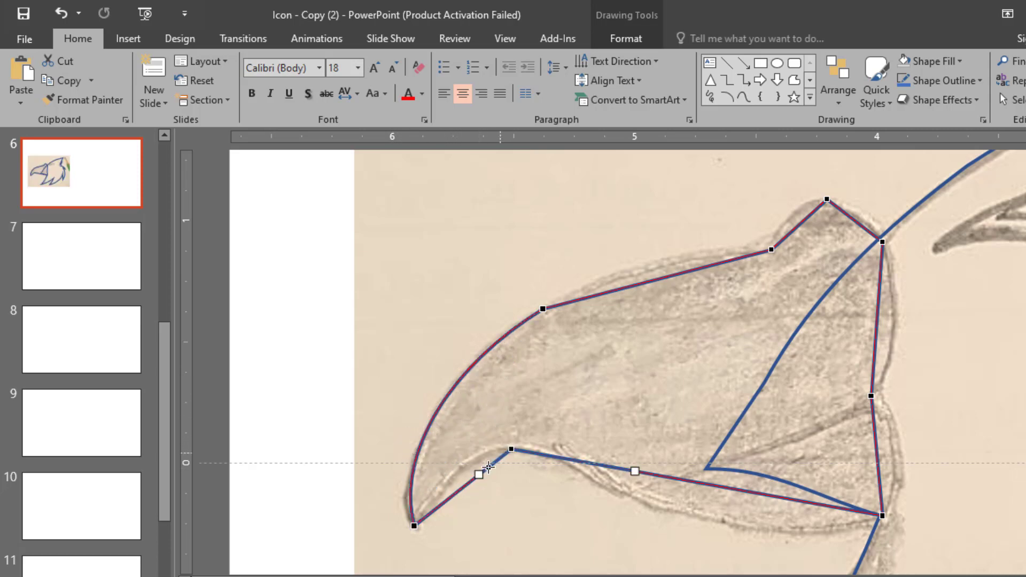
drag(478, 473, 442, 455)
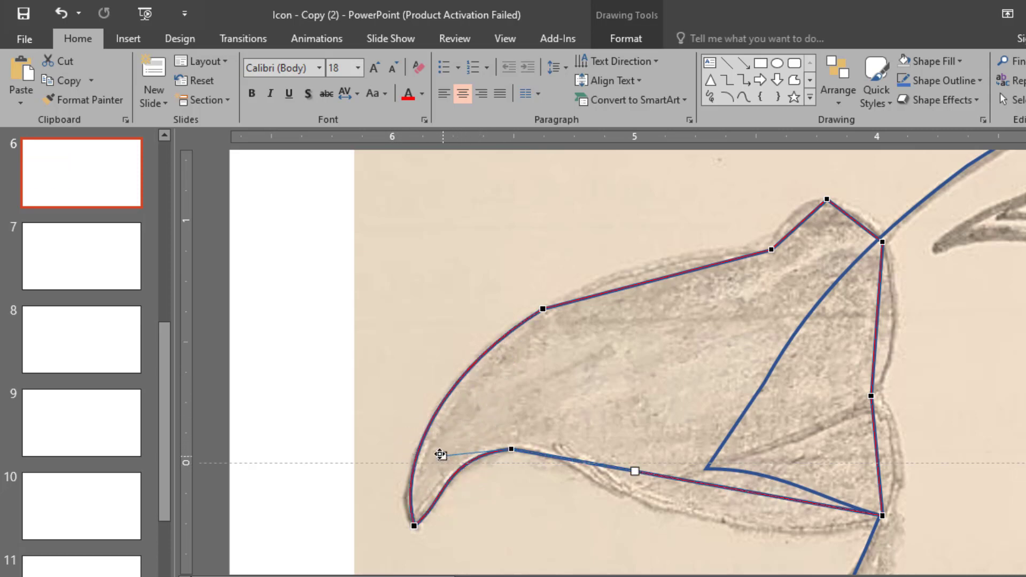
click(416, 524)
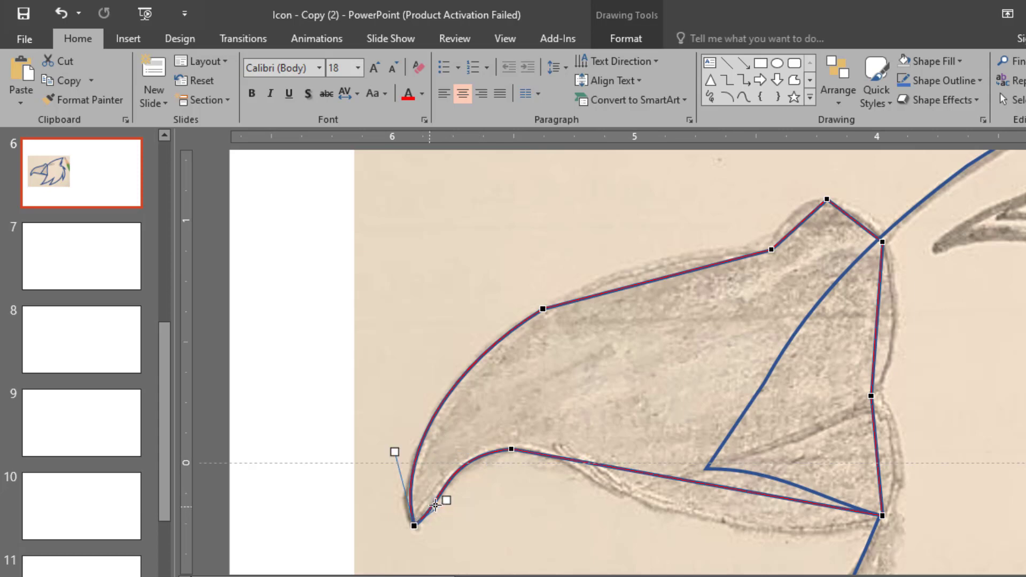
click(510, 451)
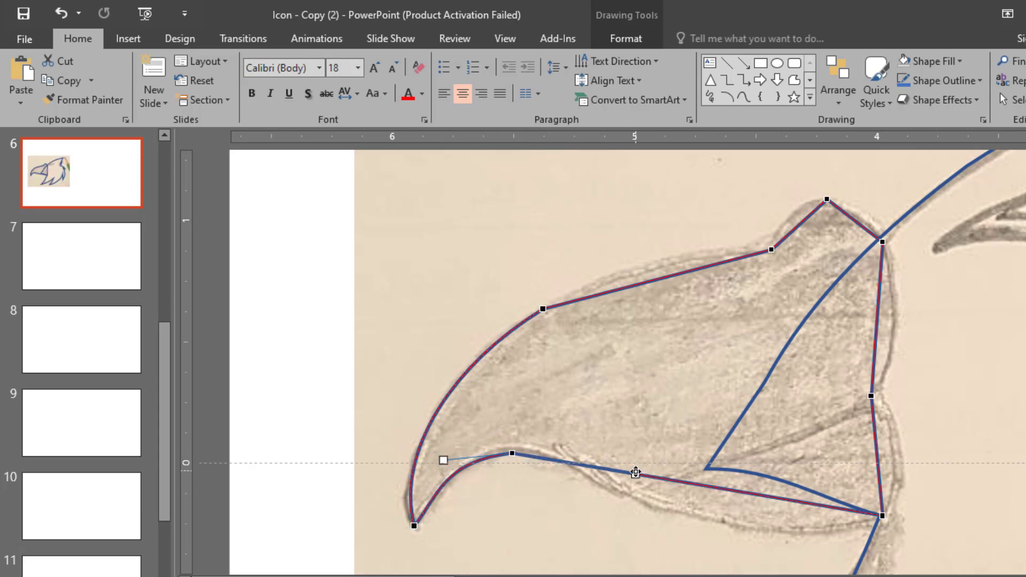
Bend the beak's lower edge from the inner hook point down and back to the throat corner
drag(635, 474, 641, 511)
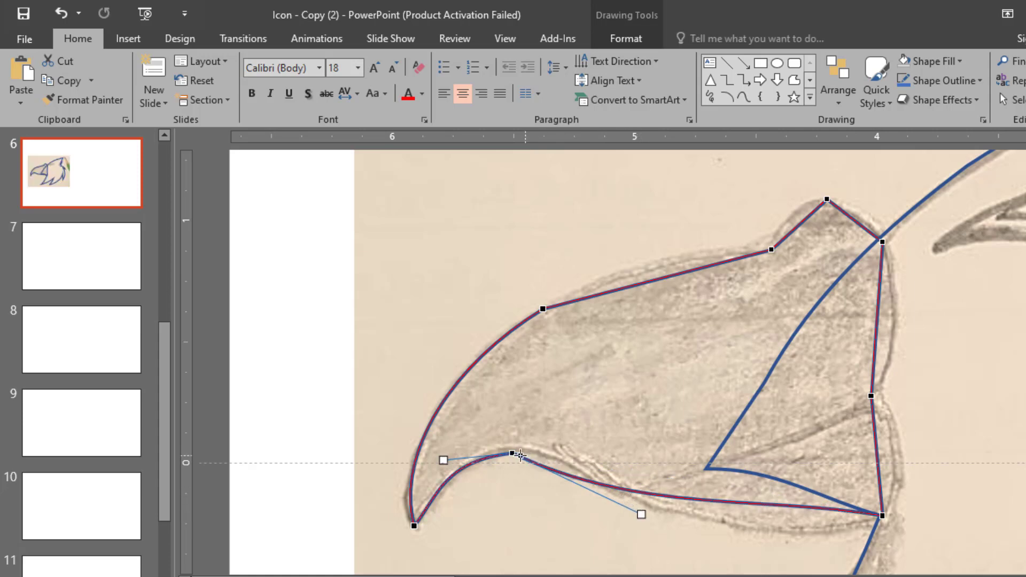
drag(512, 450, 513, 446)
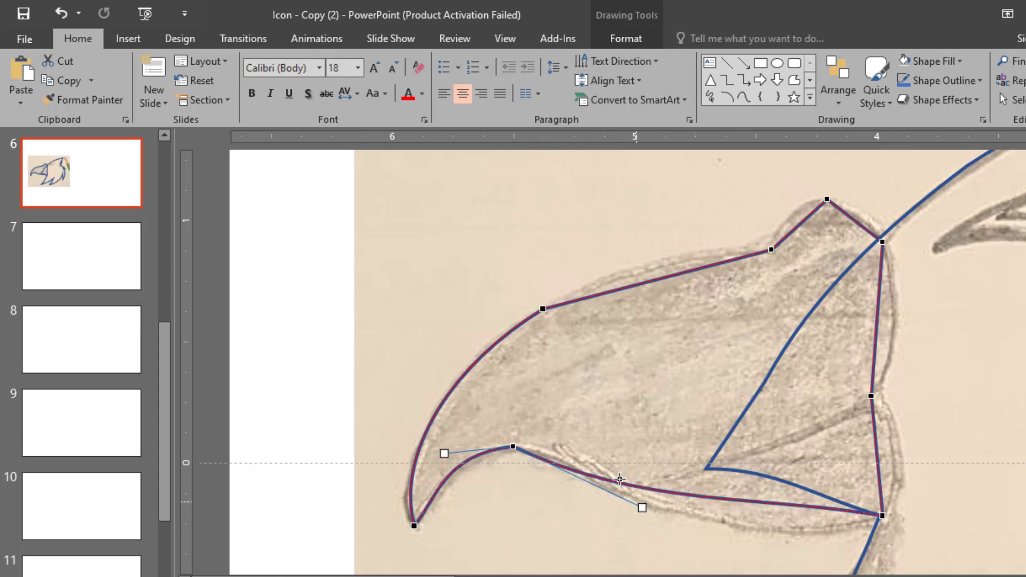
click(883, 517)
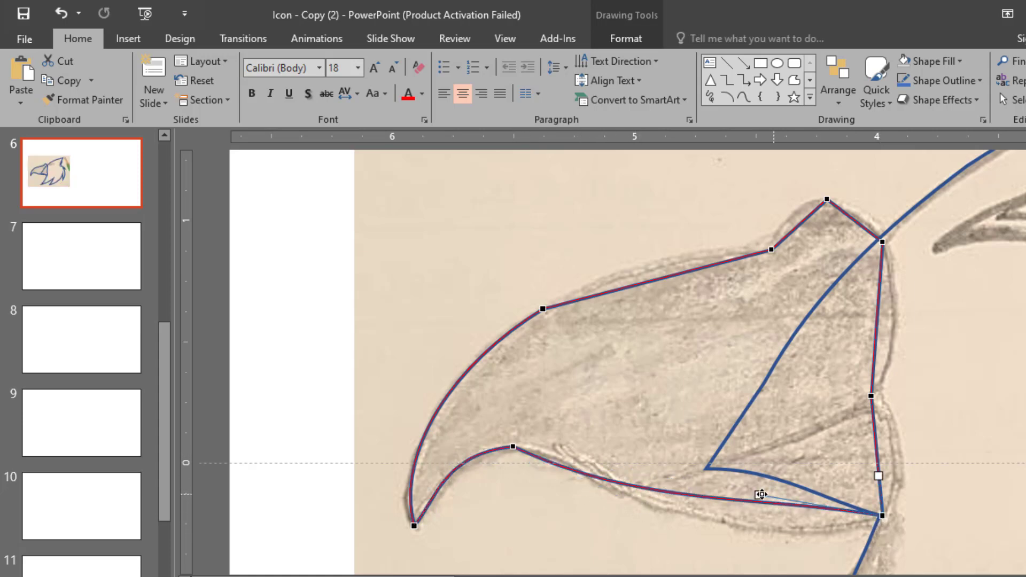
drag(759, 500, 779, 546)
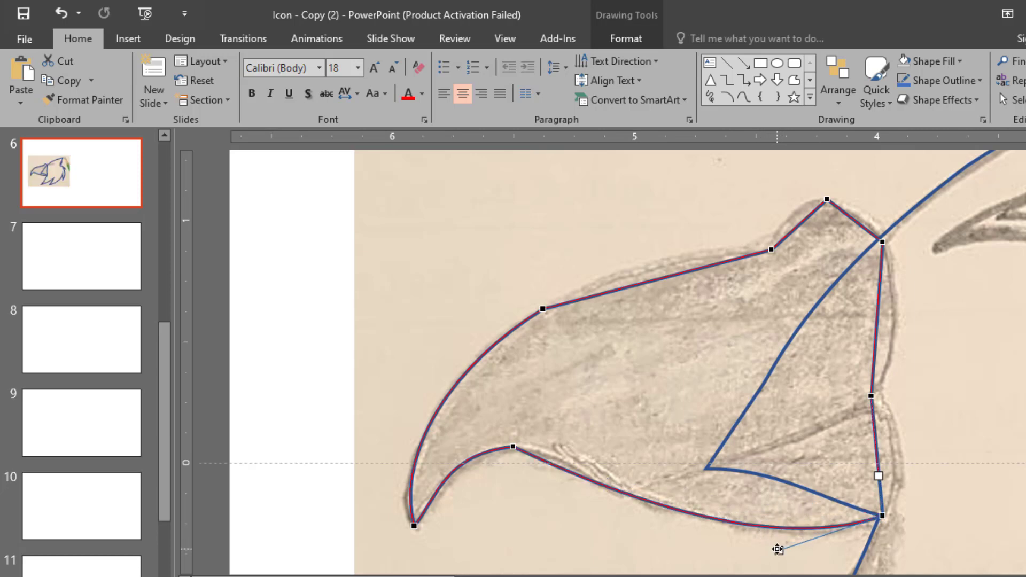
Refine the lower beak curve by adjusting the handles at the inner hook point and the throat corner
click(514, 449)
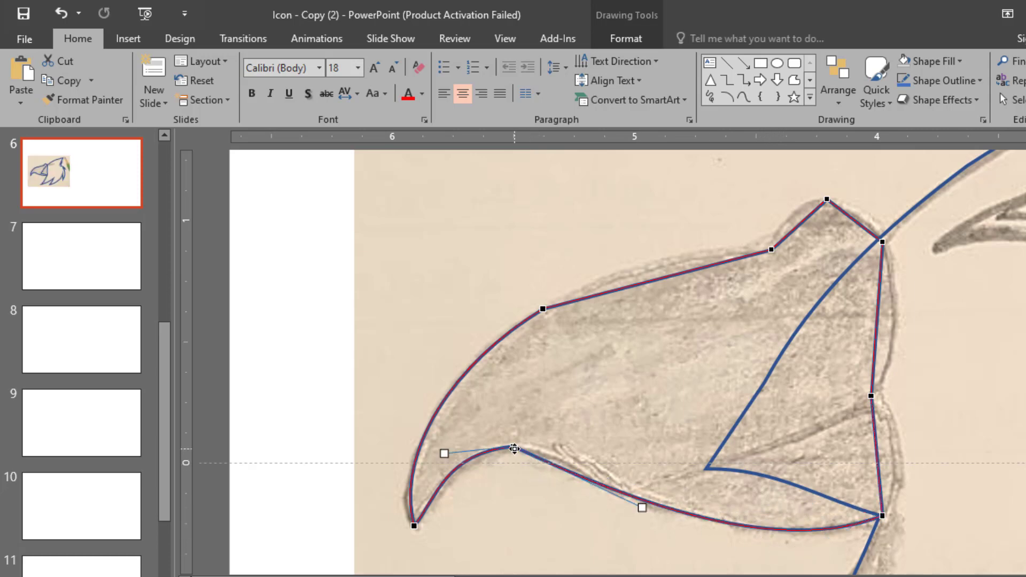
drag(642, 507, 640, 484)
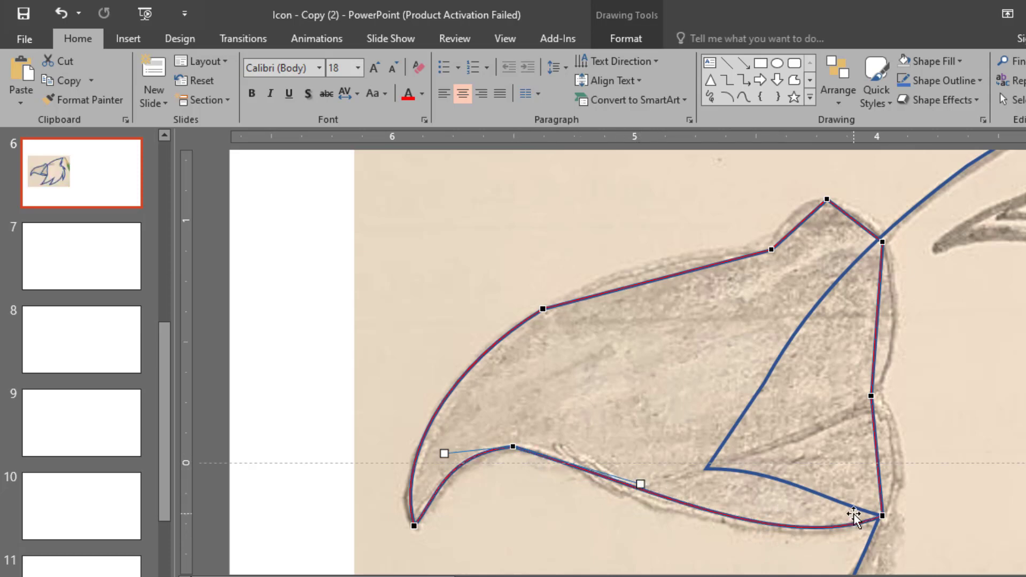
click(882, 516)
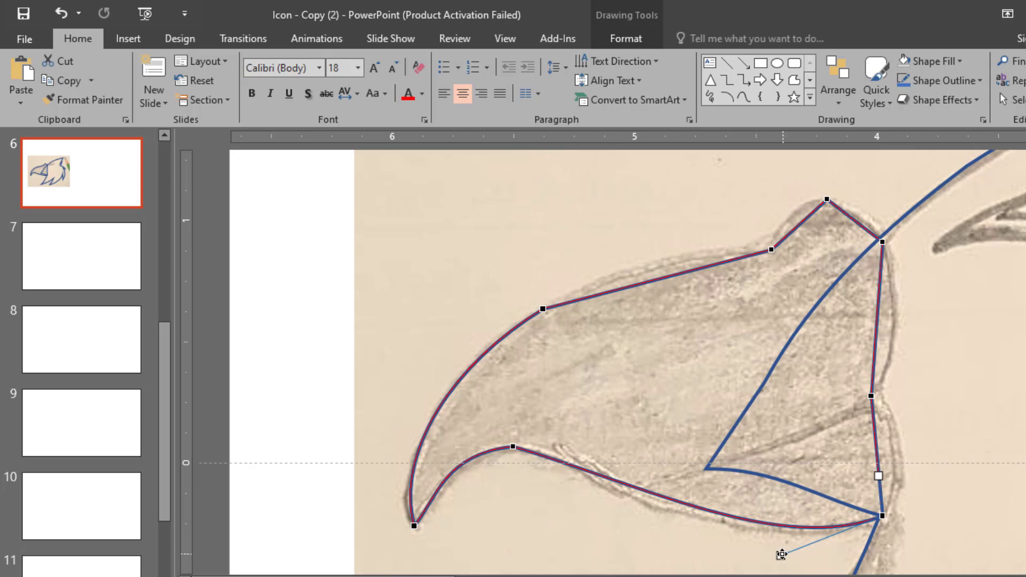
drag(782, 554, 741, 503)
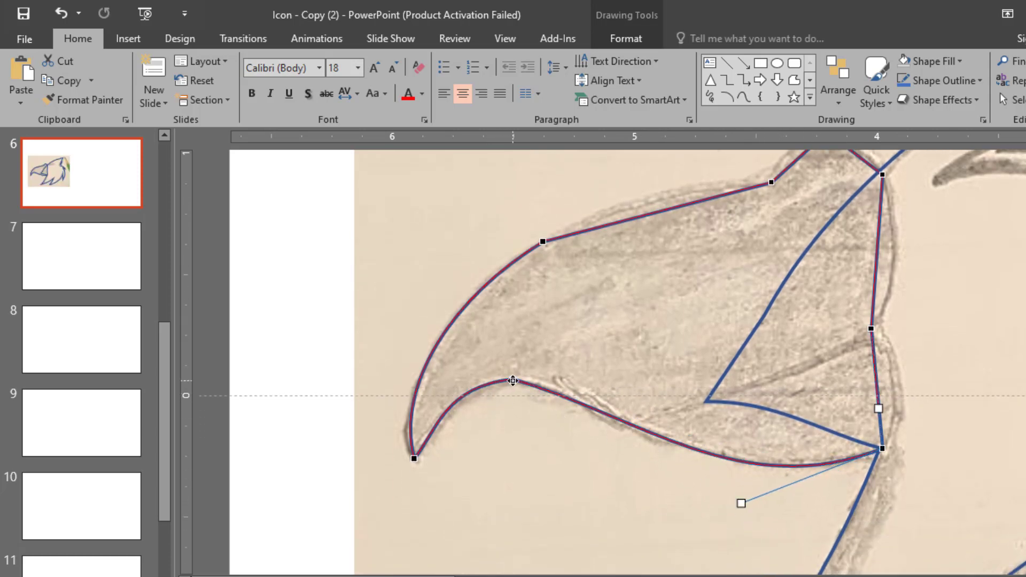
Shift the inner hook point slightly toward the throat and reshape the lower edge into a smooth S-curve matching the sketch
drag(512, 380, 526, 383)
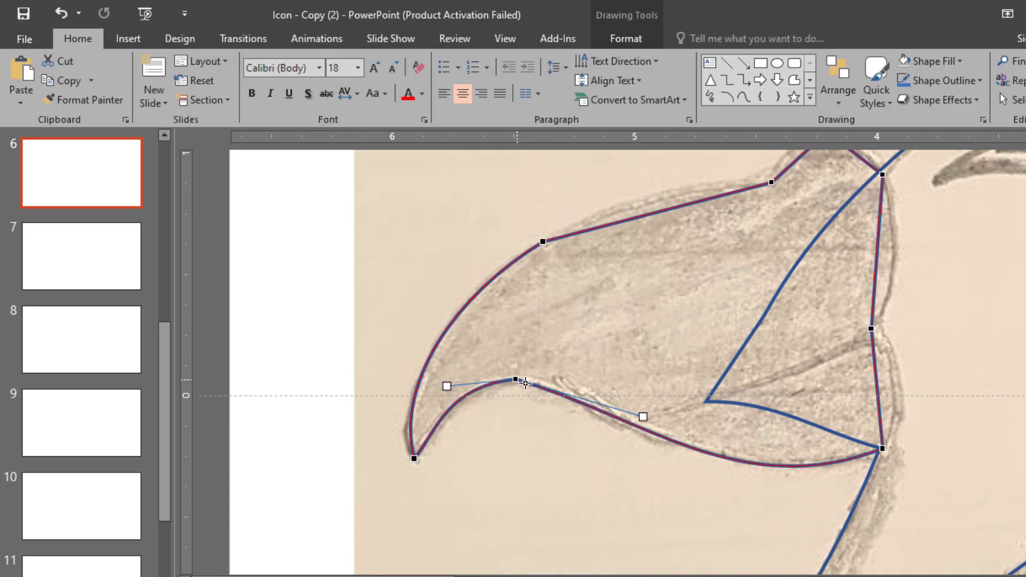
drag(643, 415, 599, 373)
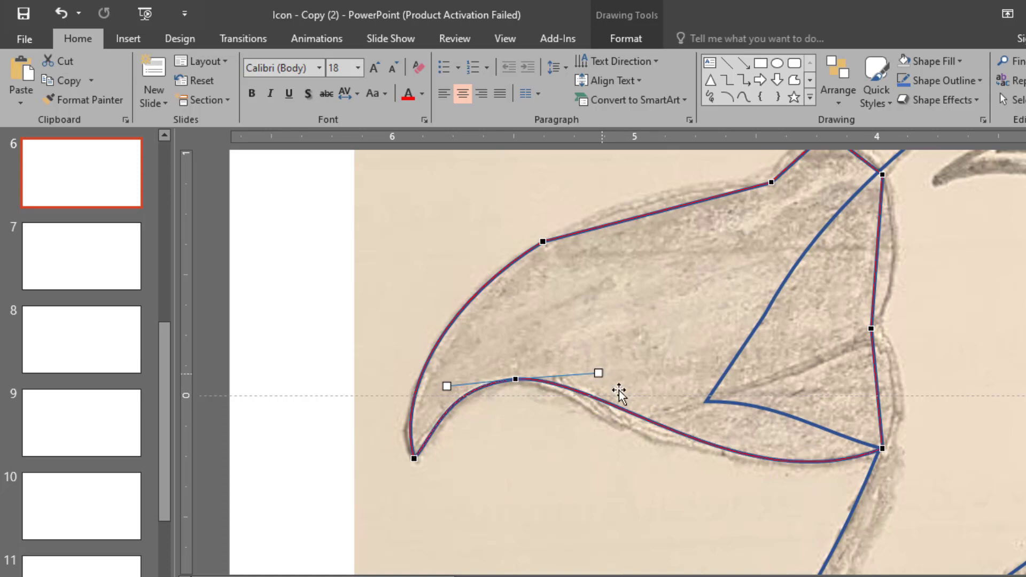
click(880, 449)
drag(741, 504, 679, 517)
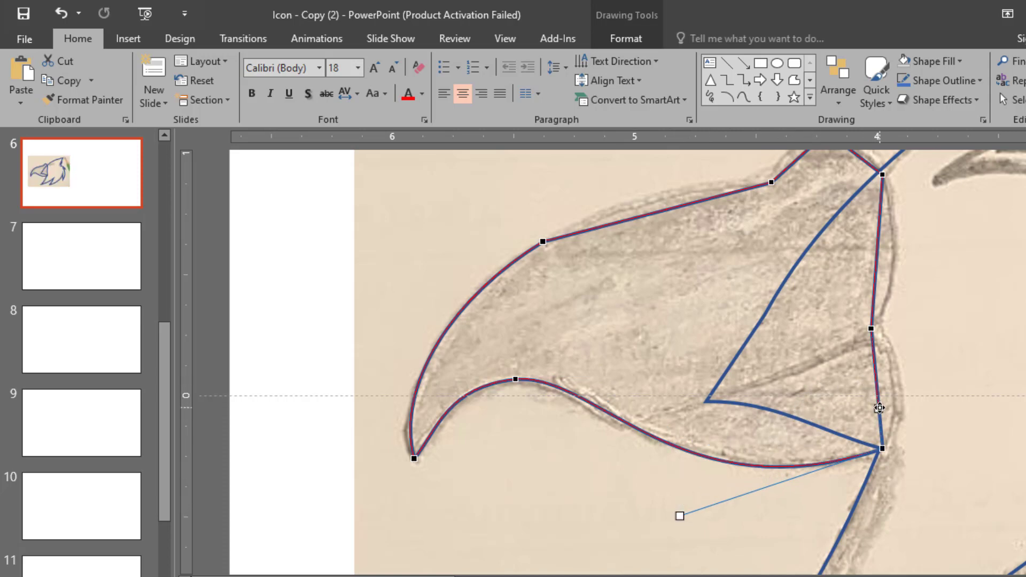
Bulge the lower back edge of the beak outward between the throat corner and the mouth notch
drag(880, 408, 916, 390)
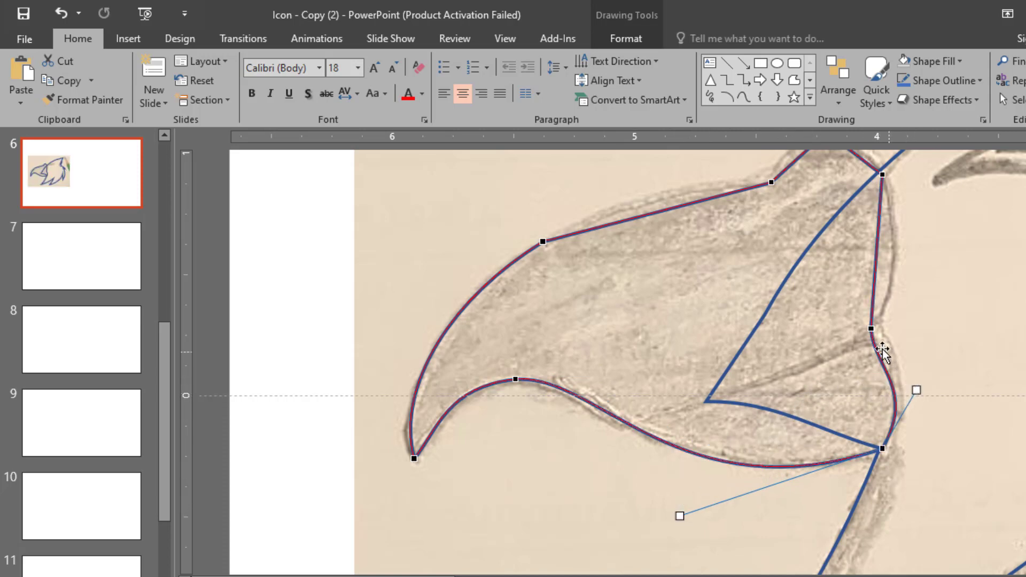
click(869, 329)
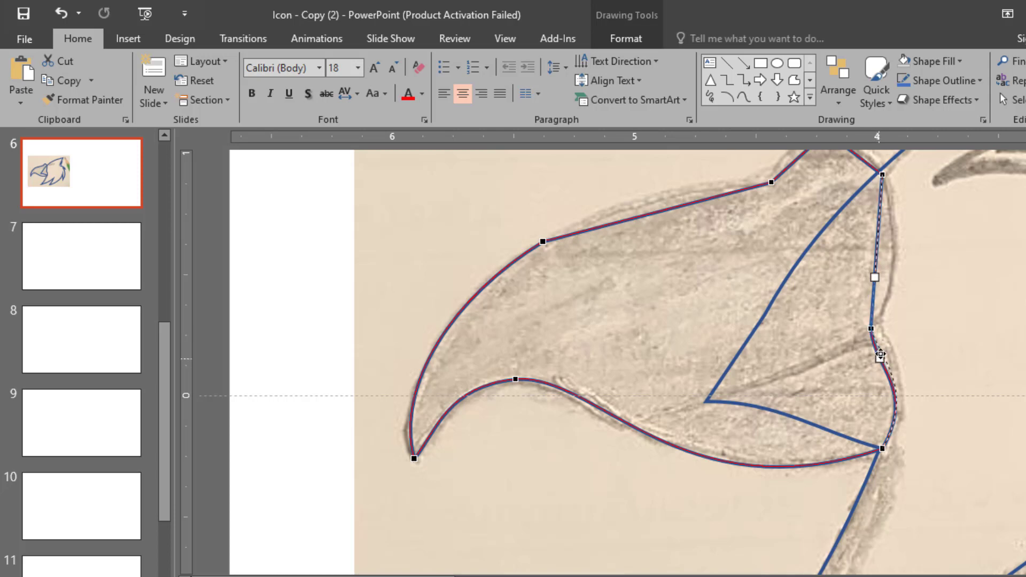
mouse_move(880, 355)
mouse_down()
mouse_move(892, 343)
mouse_move(897, 355)
mouse_up()
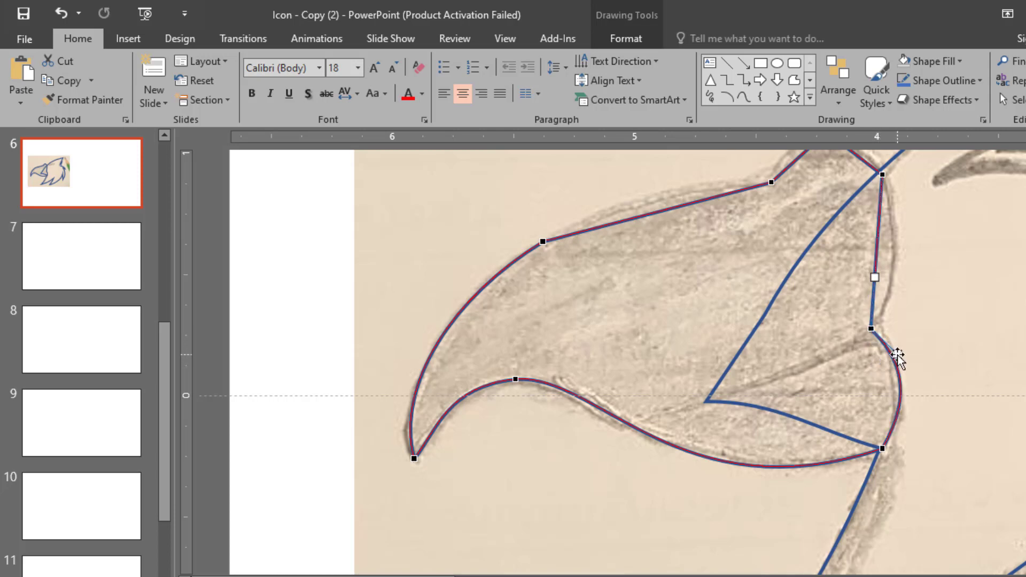
Bulge the beak's upper back edge outward between the mouth notch and the upper back corner to match the sketch
scroll(901, 350, up, 3)
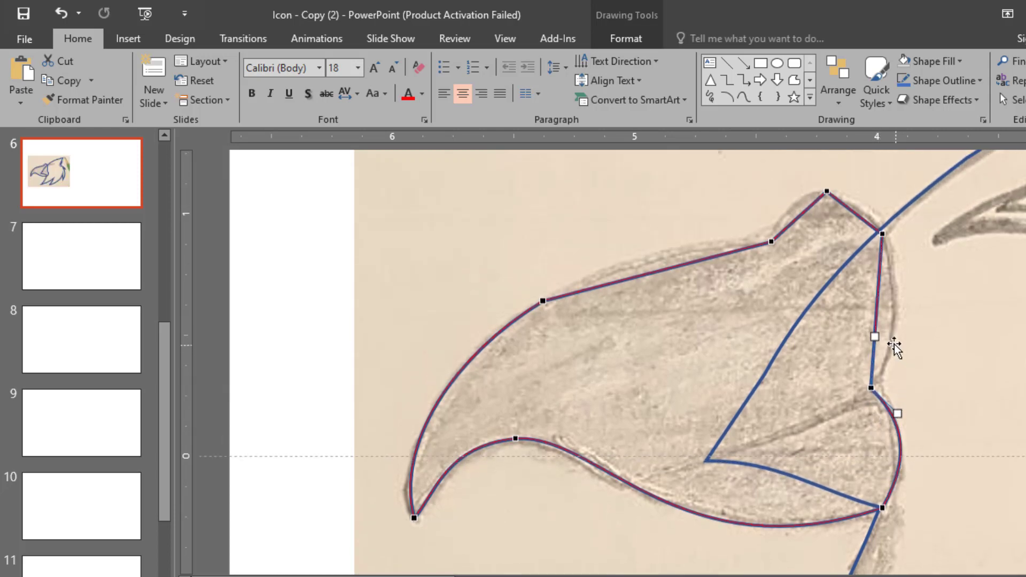
drag(874, 337, 903, 335)
click(880, 235)
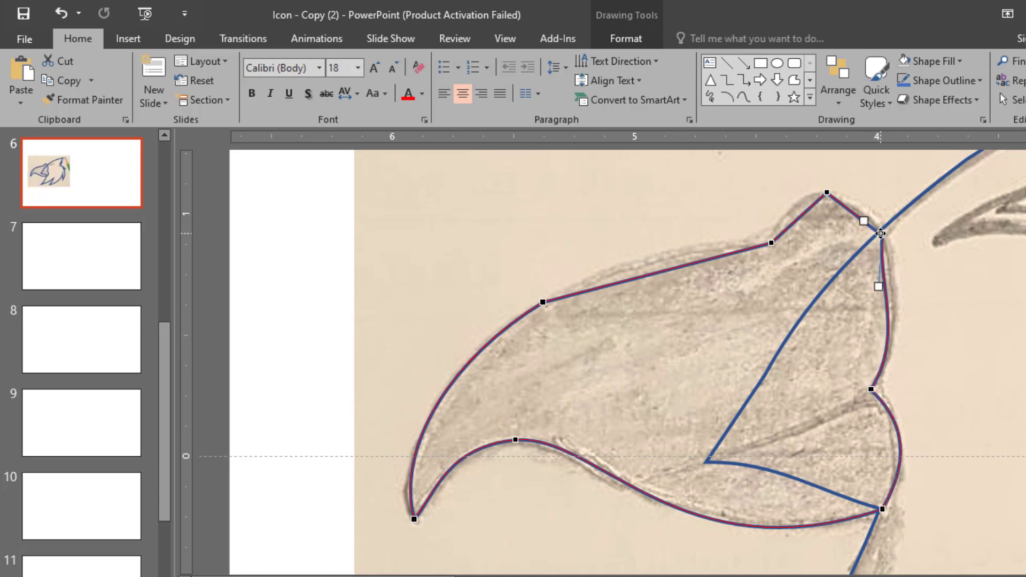
drag(880, 285, 897, 281)
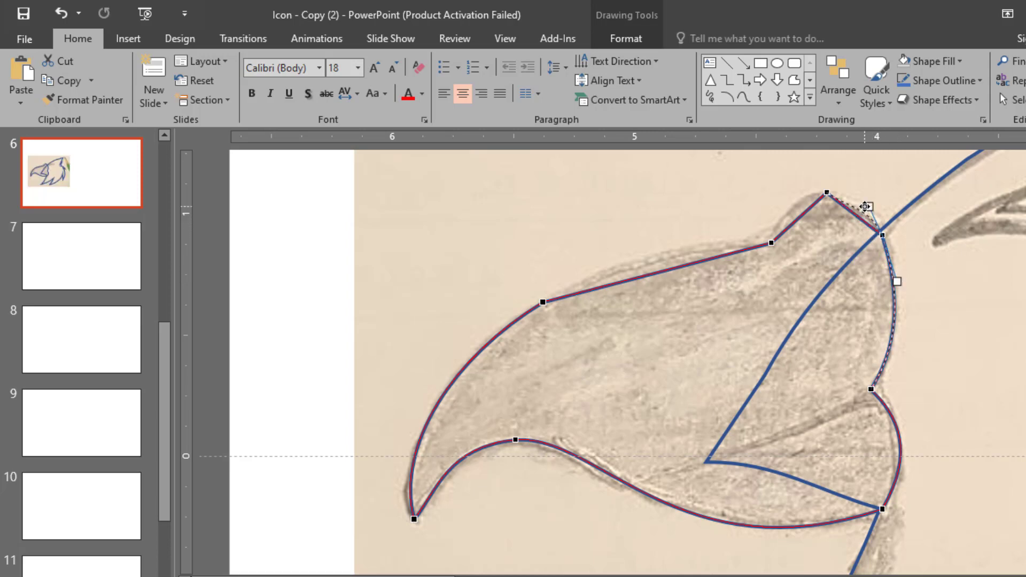
Round the knob on top of the beak by bending the curves on both sides of its peak
click(825, 192)
drag(823, 192, 785, 194)
click(772, 245)
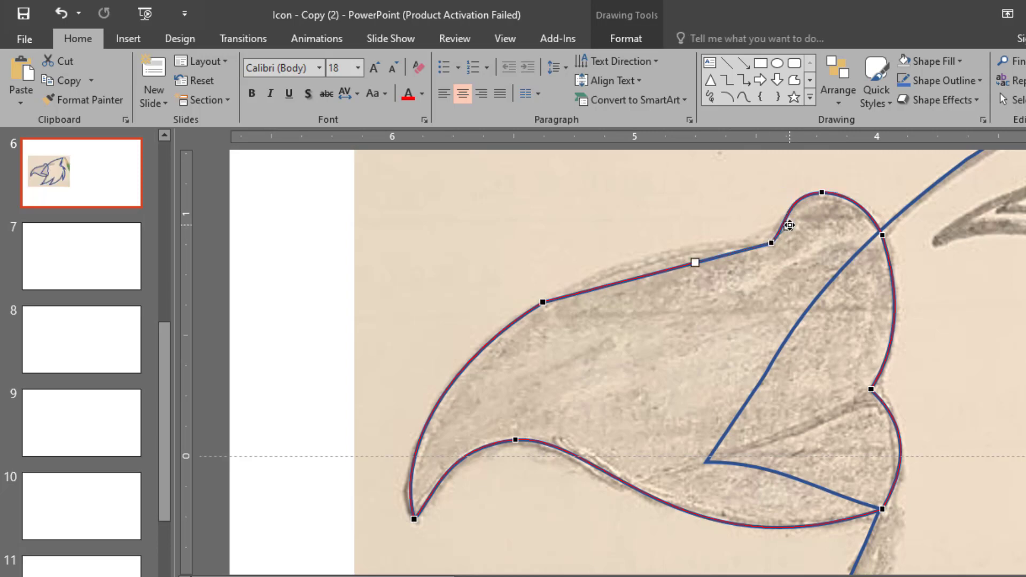
drag(779, 221, 778, 221)
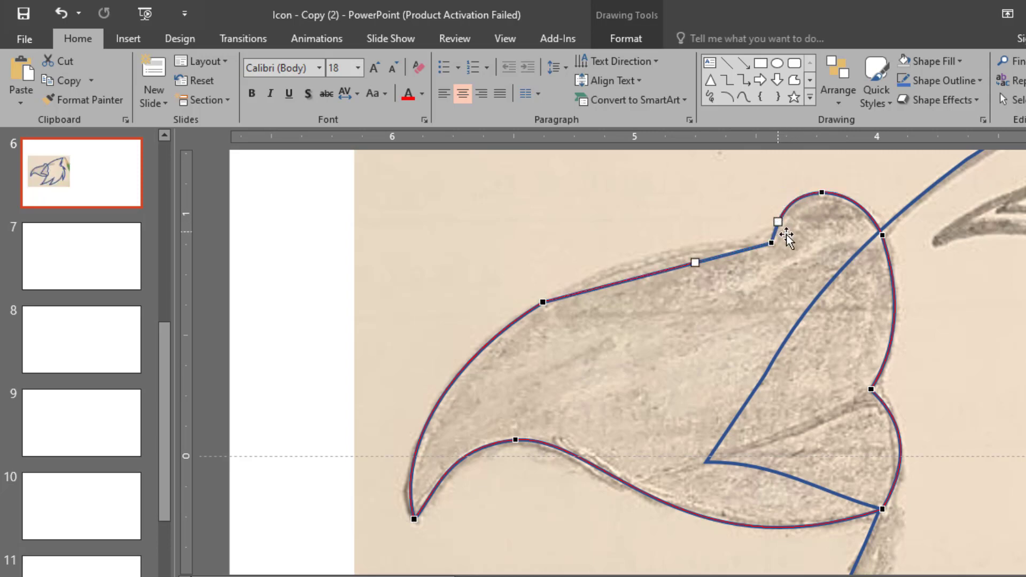
Arch the beak's top edge from the base of the knob into a smooth curve toward the hook, then finish point editing
drag(697, 263, 673, 228)
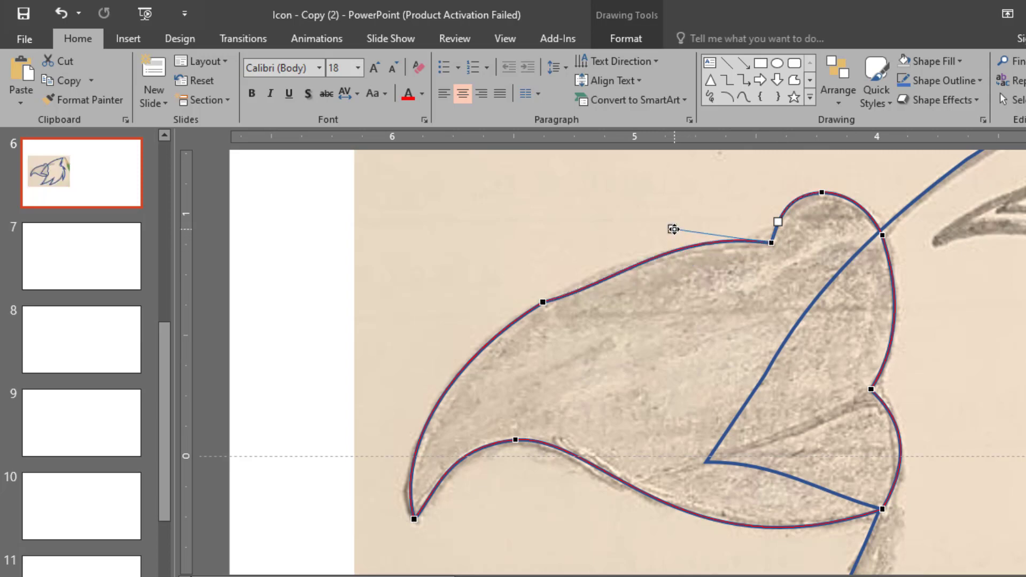
click(543, 302)
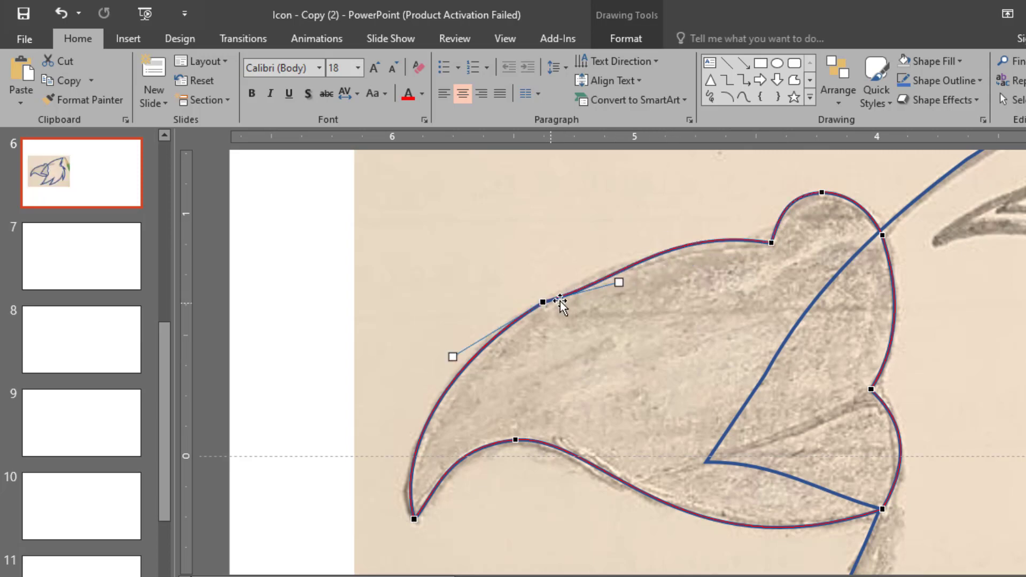
drag(616, 281, 590, 273)
click(559, 260)
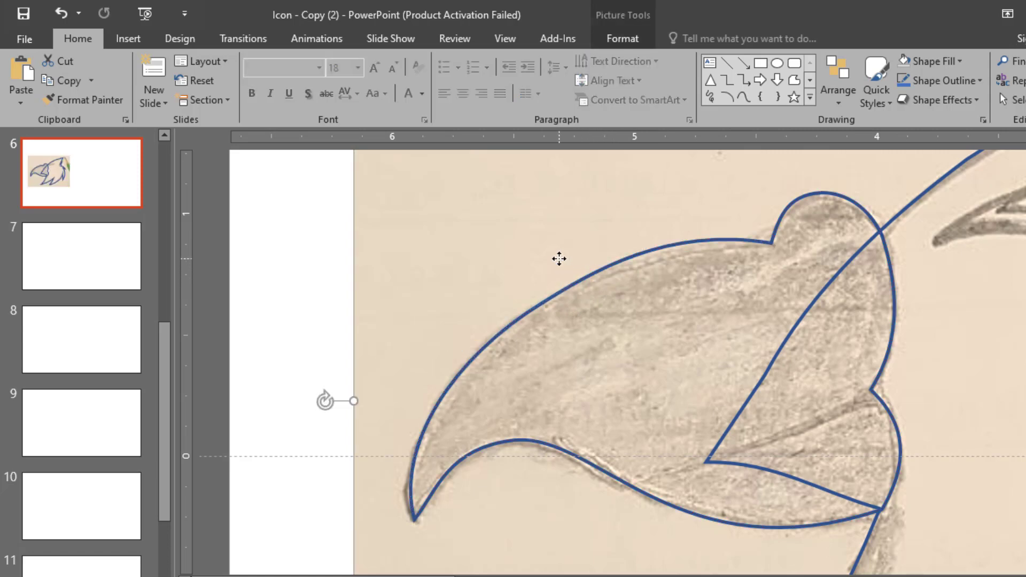
Draw a closed four-sided freeform over the lower beak, with its upper edge running roughly along the mouth line
scroll(579, 284, down, 6)
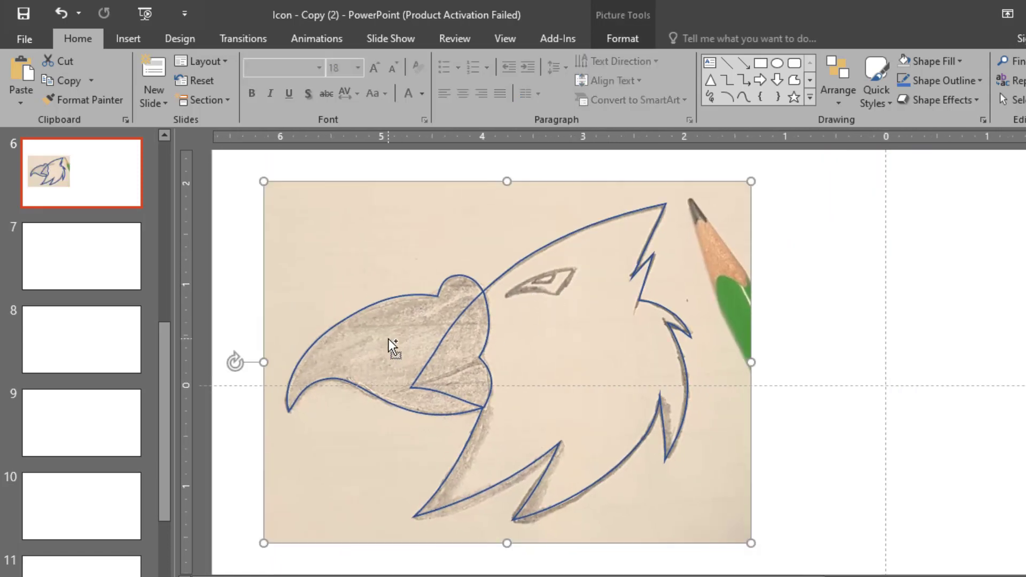
scroll(389, 339, up, 3)
scroll(389, 338, up, 1)
scroll(471, 360, up, 1)
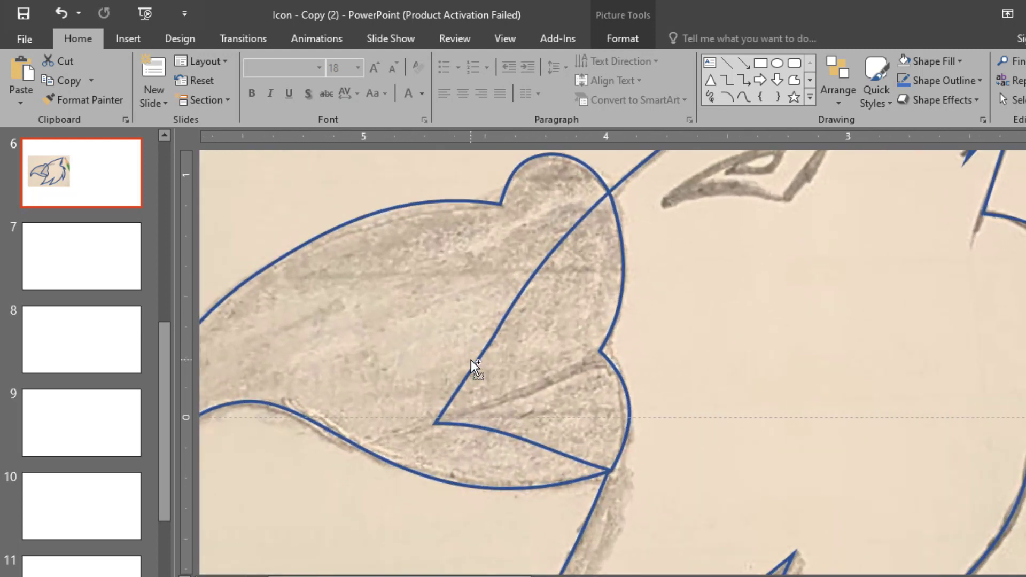
scroll(471, 361, down, 1)
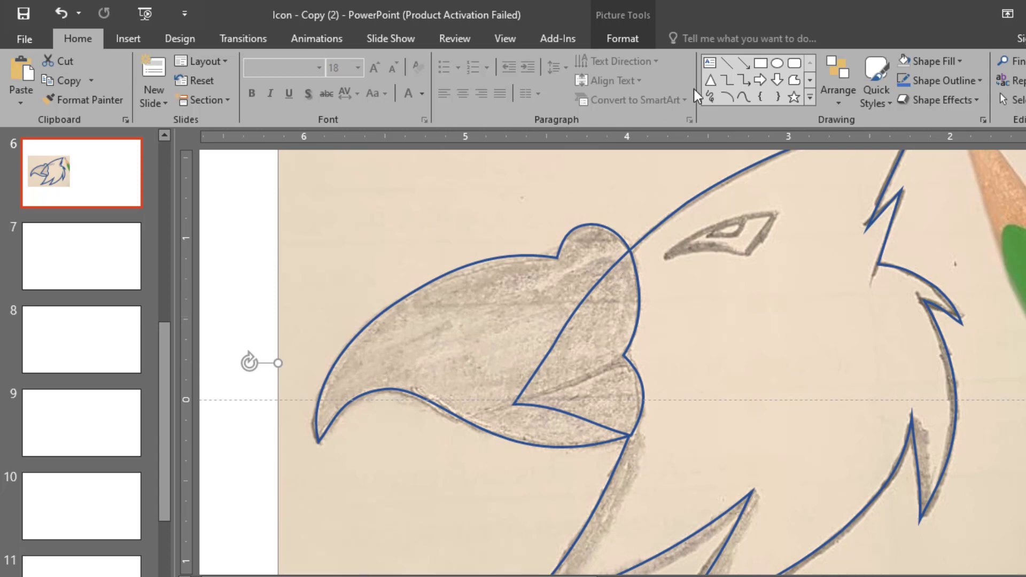
click(357, 472)
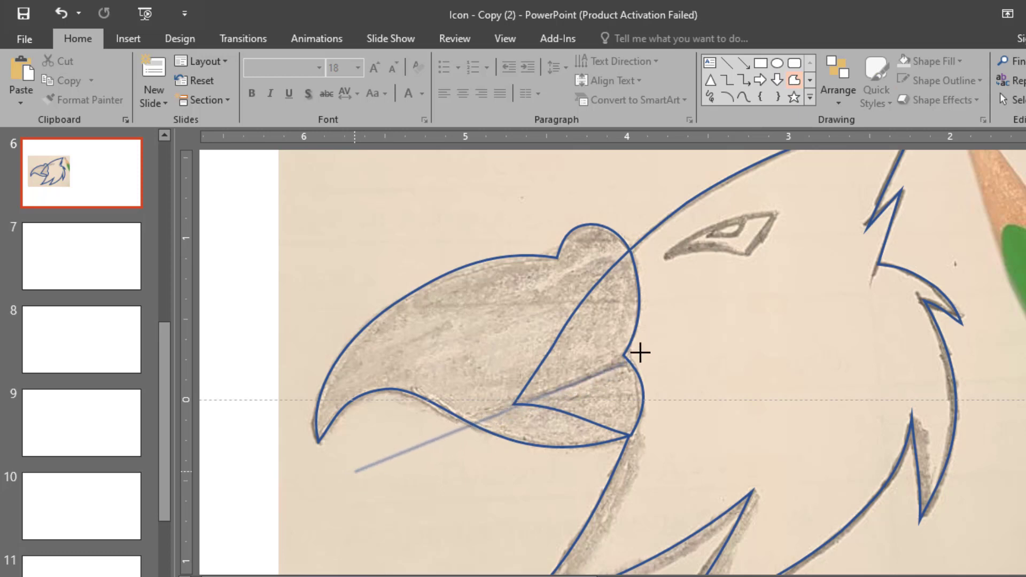
click(663, 344)
click(678, 426)
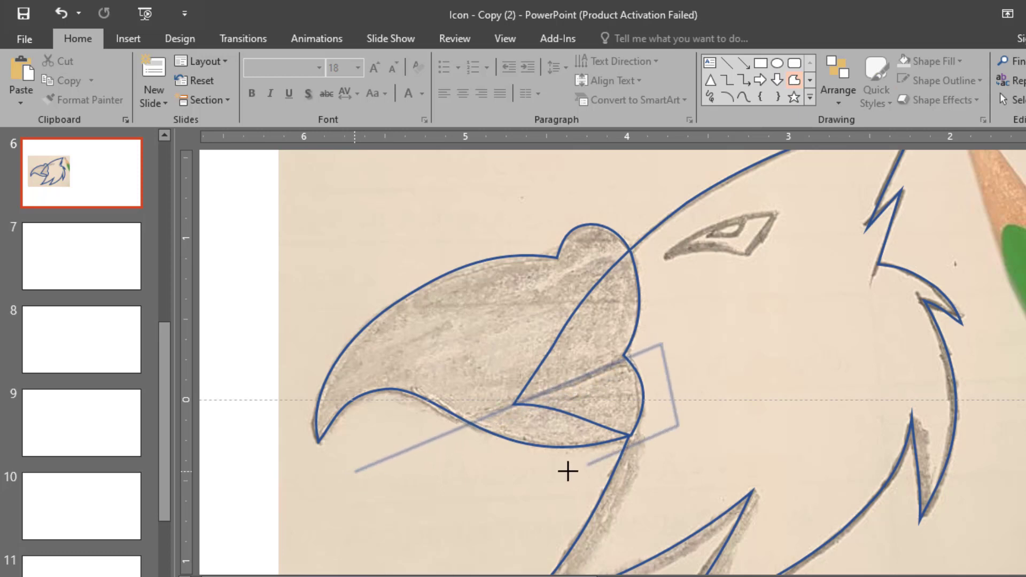
click(502, 493)
click(356, 470)
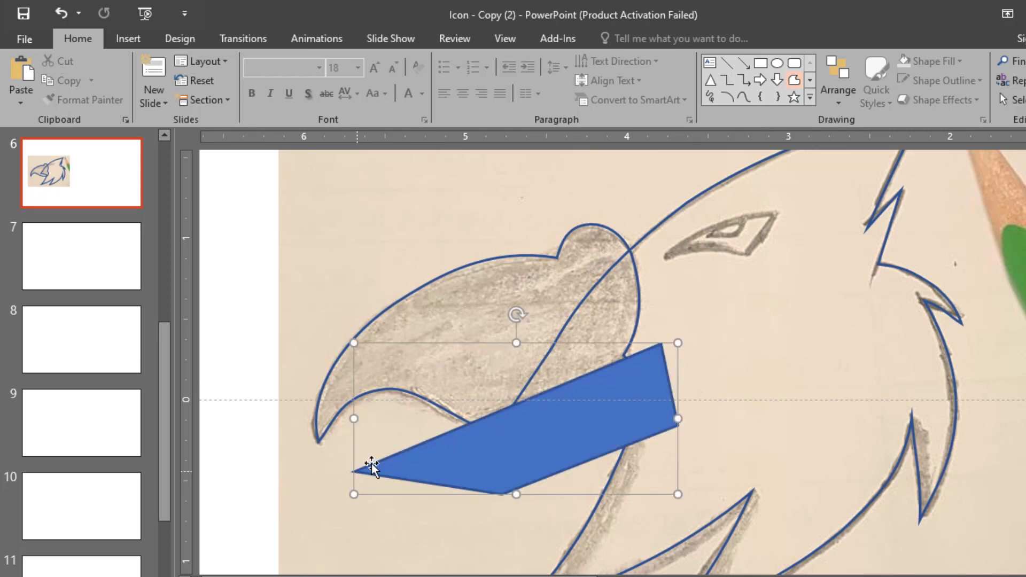
Edit the points of the four-sided shape, lowering its upper back corner slightly and arching its upper edge along the mouth line
ctrl+scroll(477, 441, up, 2)
right_click(628, 400)
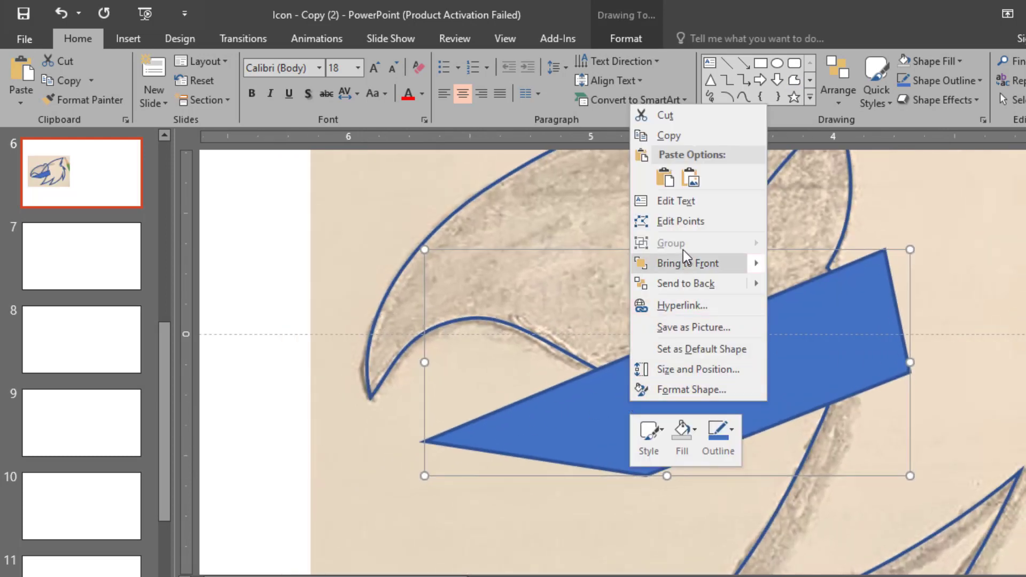
click(678, 218)
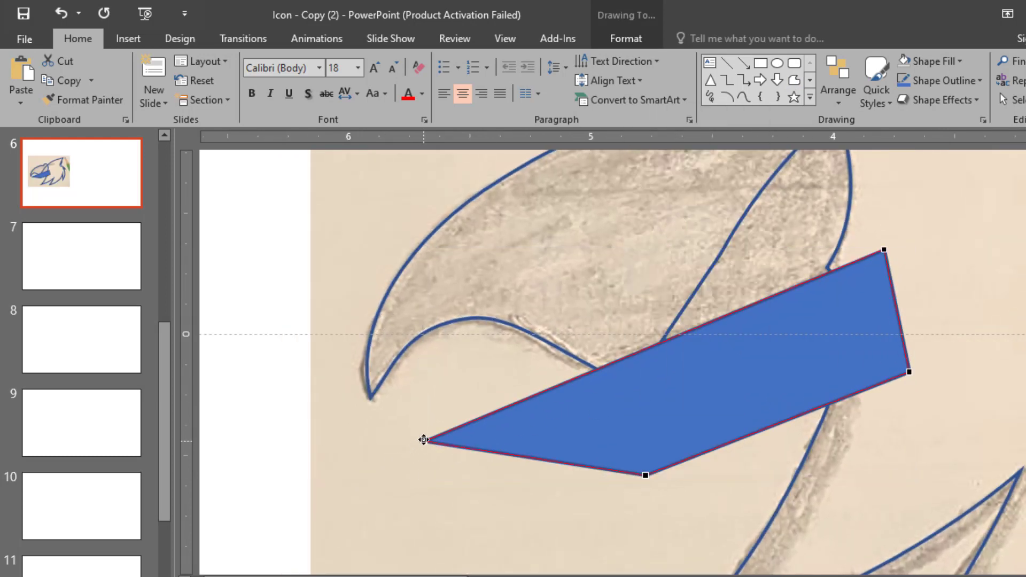
click(424, 439)
drag(576, 377, 577, 361)
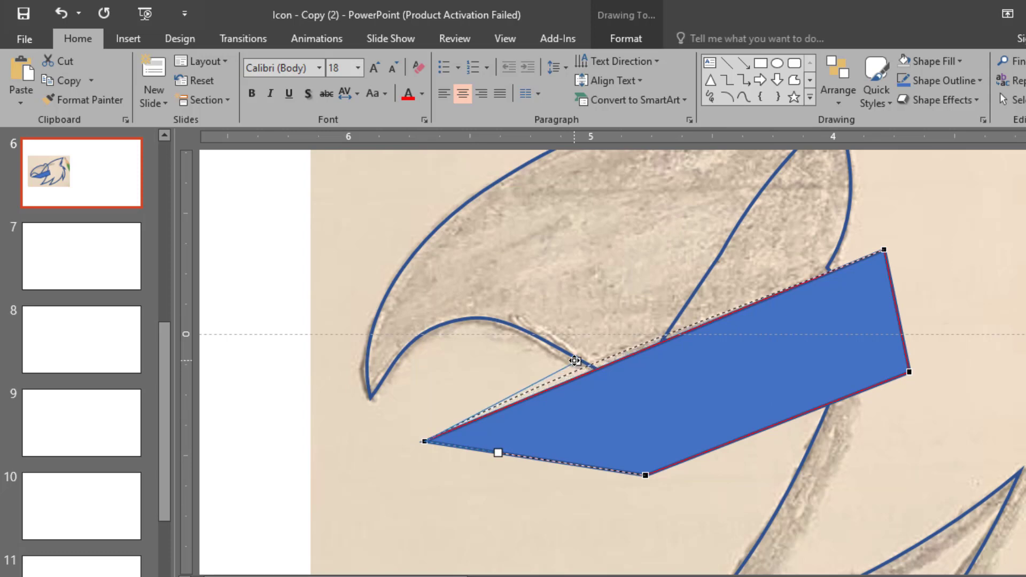
click(882, 250)
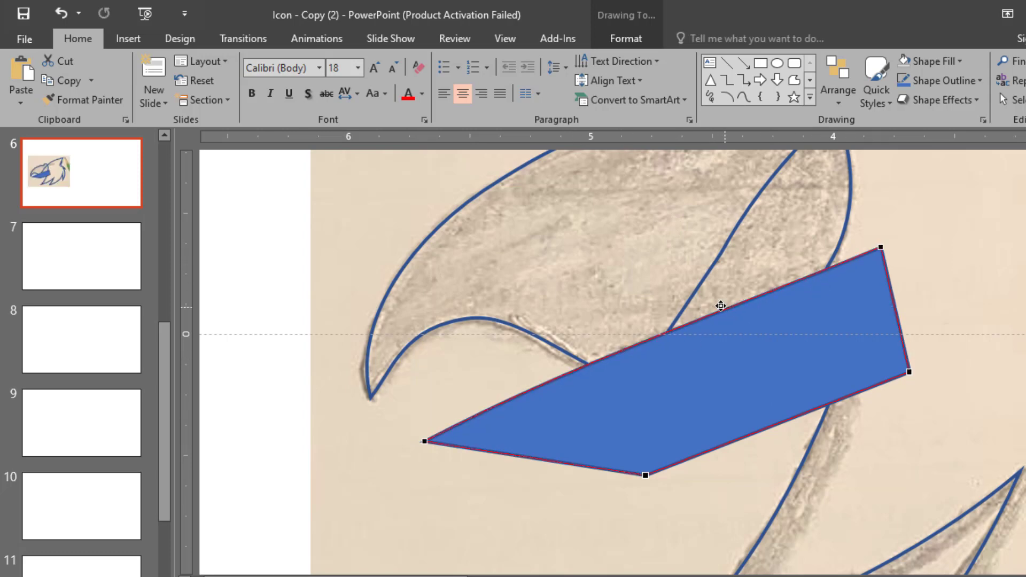
drag(720, 305, 719, 303)
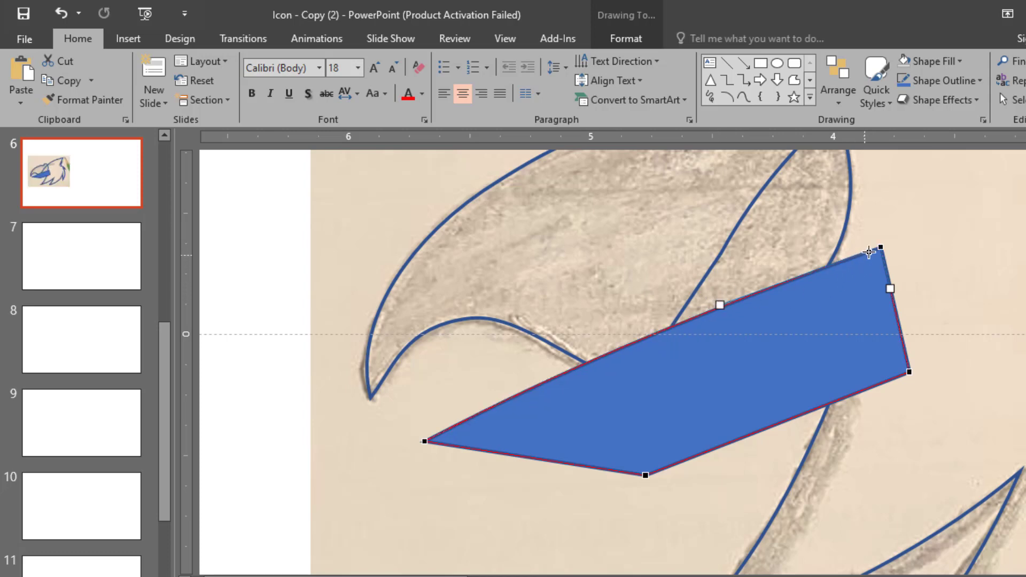
drag(879, 246, 887, 262)
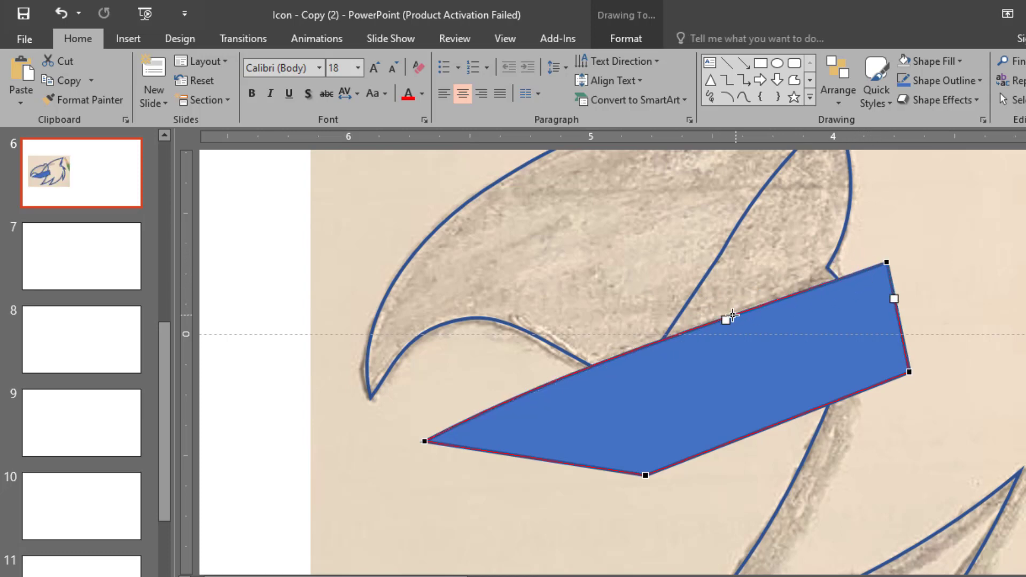
drag(727, 320, 725, 267)
Try to split the beak along the mouth line by fragmenting it with the overlapping four-sided shape
scroll(722, 355, down, 3)
click(393, 254)
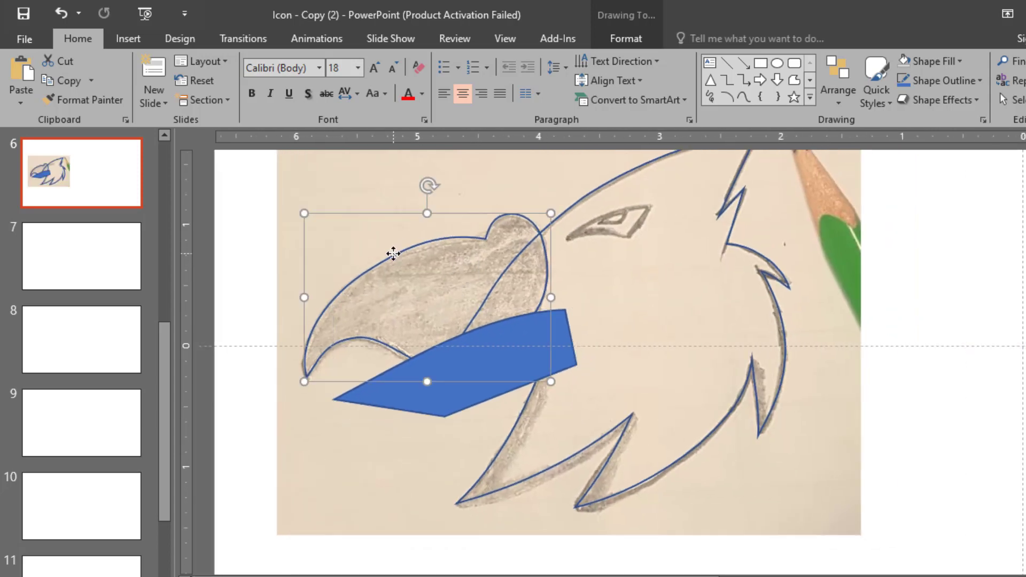
click(394, 255)
shift+click(449, 350)
click(204, 100)
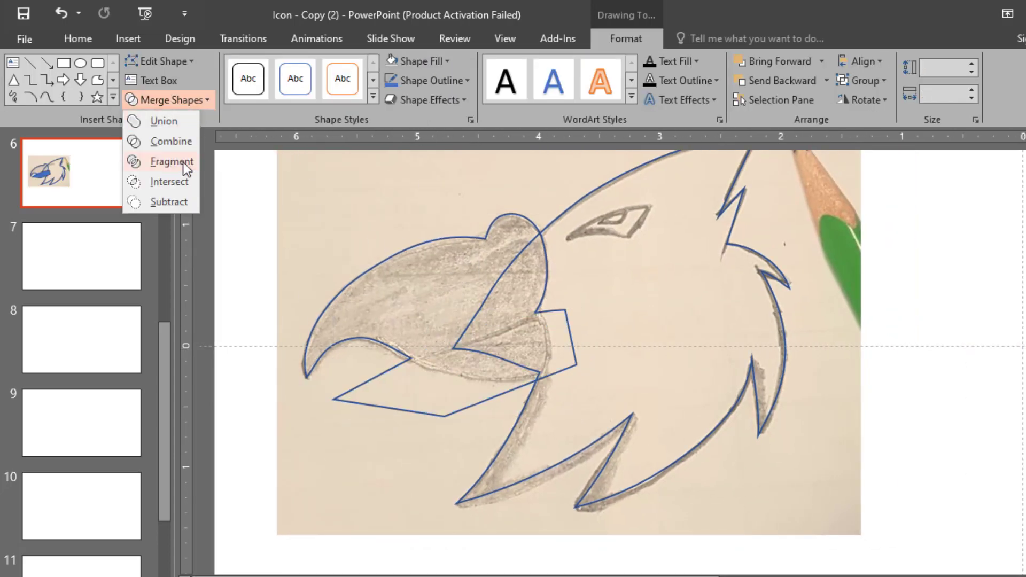
click(178, 162)
click(345, 409)
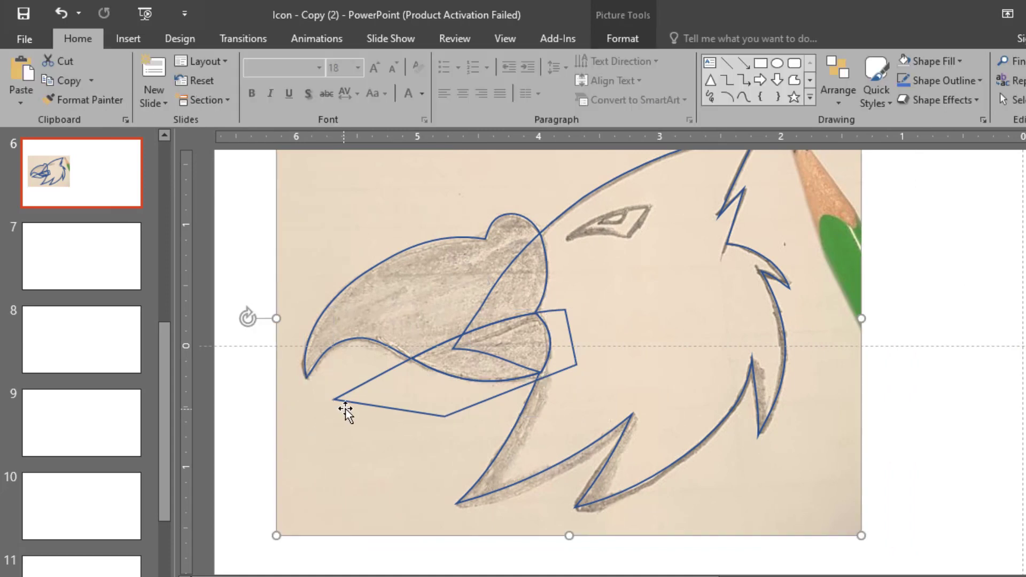
click(255, 368)
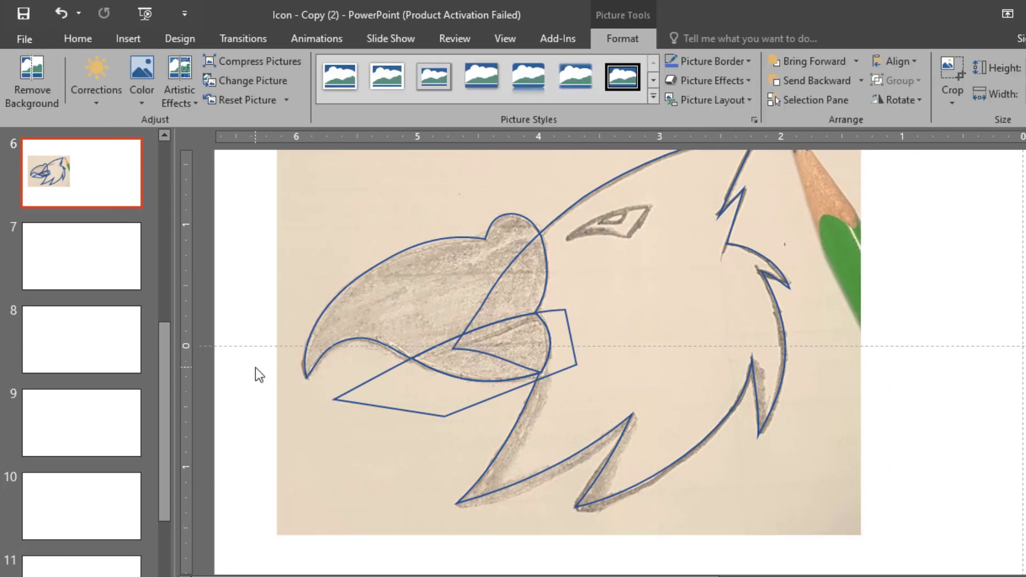
click(367, 390)
click(367, 390)
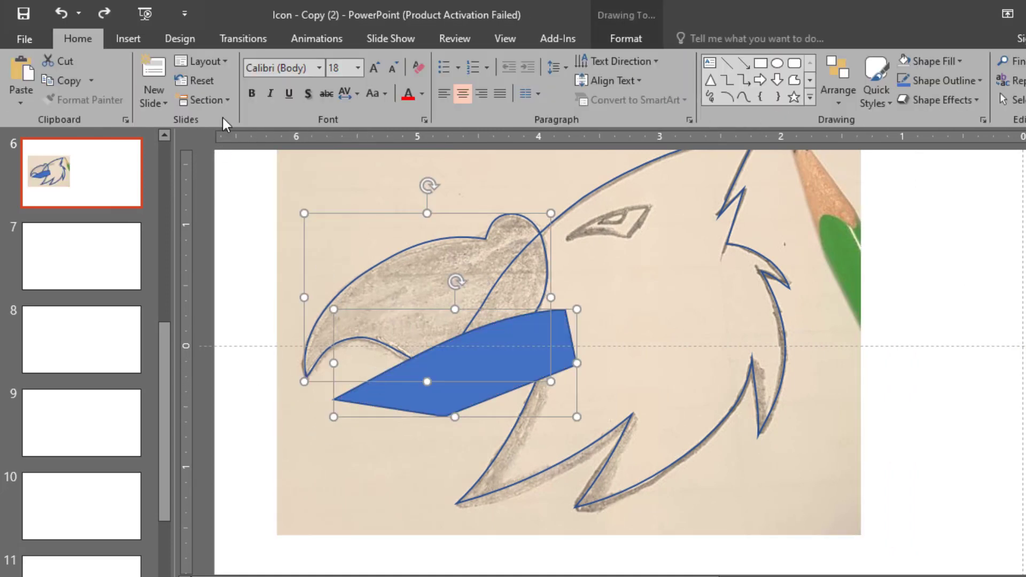
Try to combine the beak and the overlapping four-sided shape, then undo the merge and the accidental picture shift
click(620, 38)
click(170, 100)
click(174, 146)
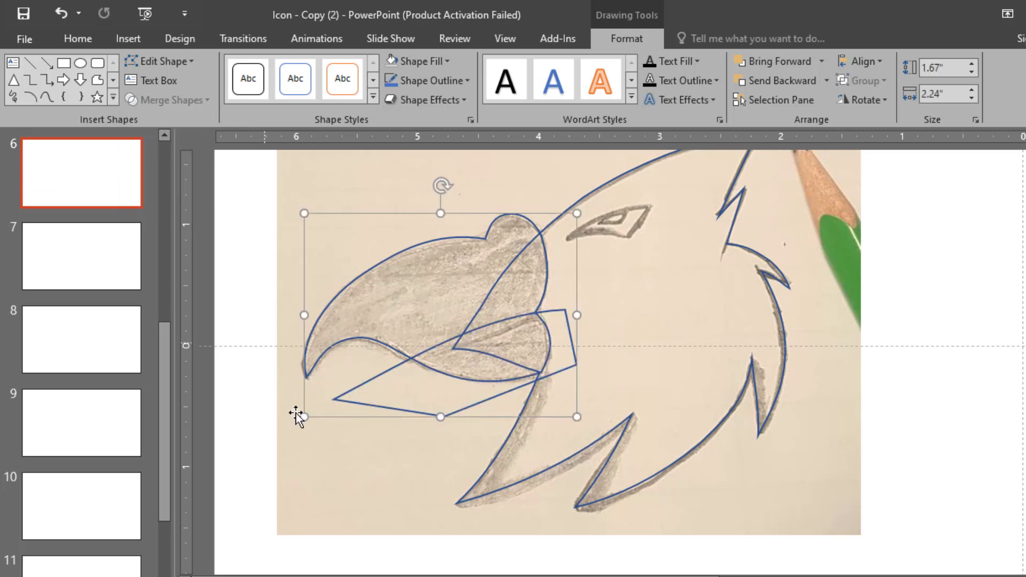
click(294, 435)
click(239, 400)
click(368, 405)
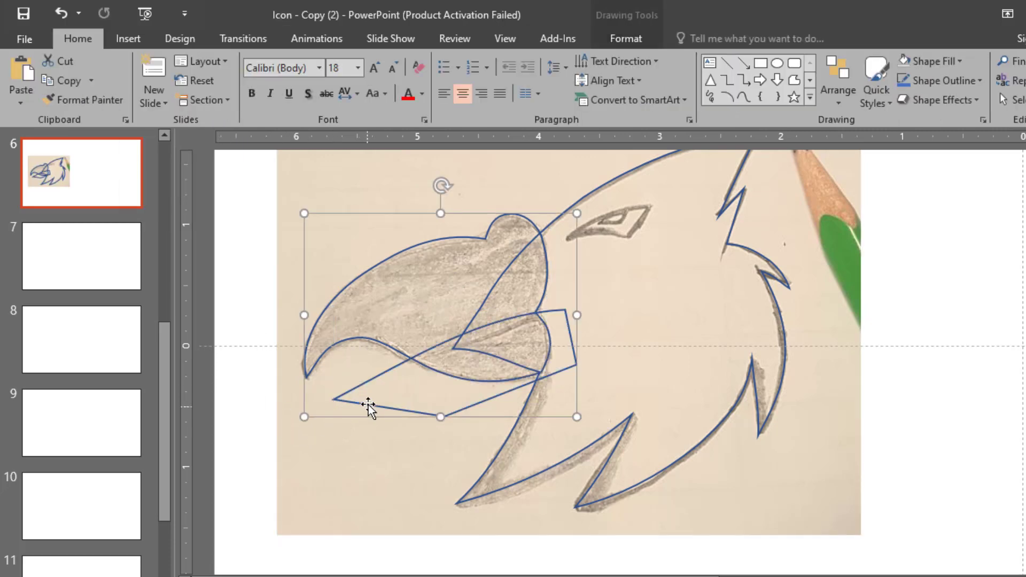
click(369, 399)
drag(370, 399, 378, 411)
key(ctrl+z)
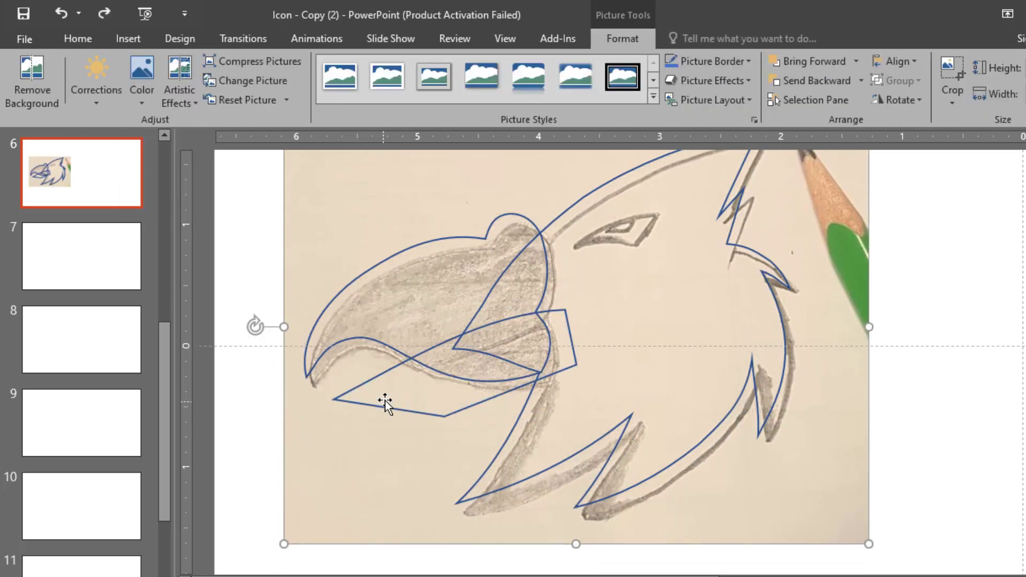
key(ctrl+z)
key(ctrl+z)
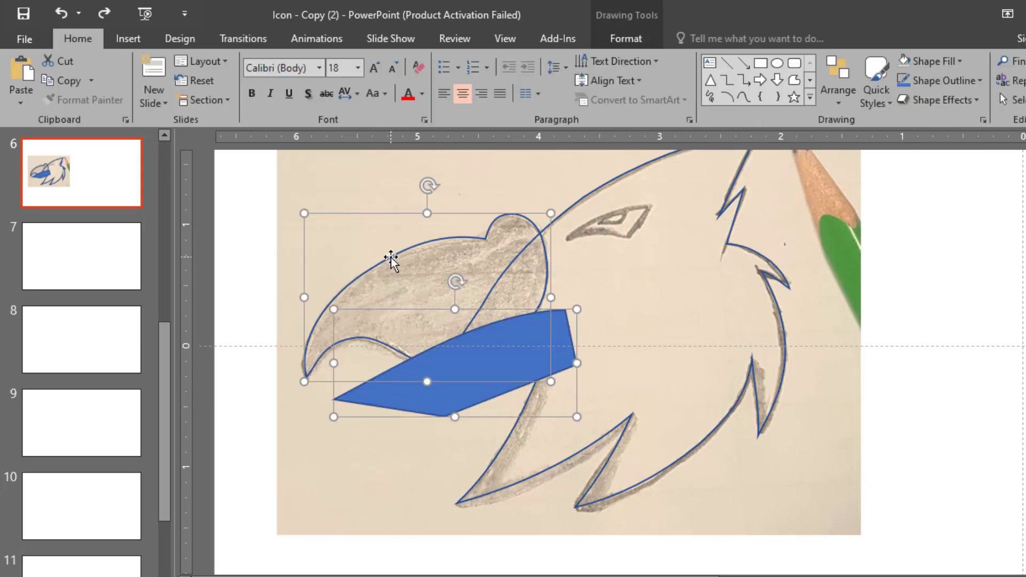
Fill both the beak and the overlapping four-sided shape with the standard orange color
click(626, 38)
click(447, 60)
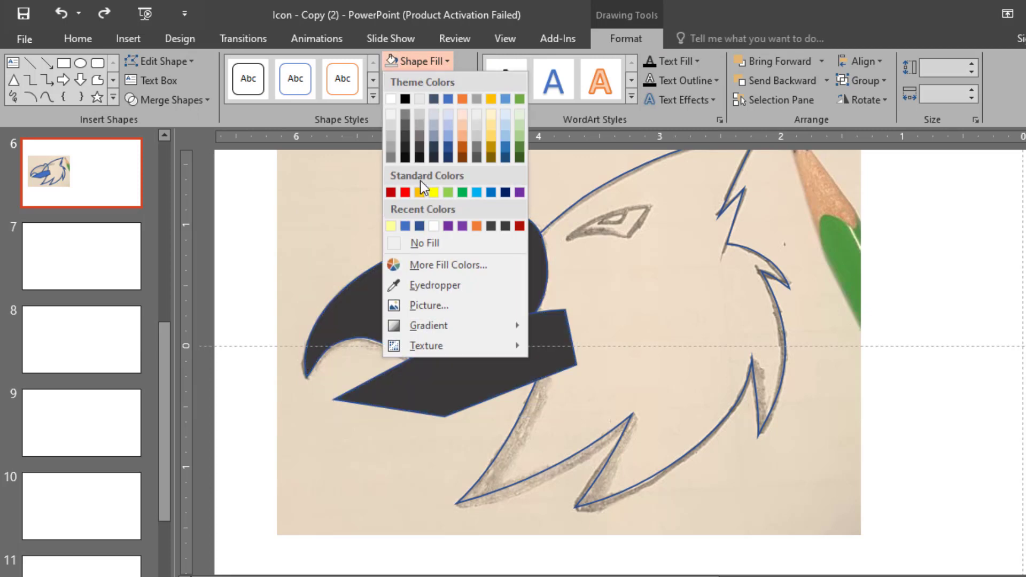
click(419, 193)
Fragment the beak with the overlapping shape and delete the excess piece lying outside the beak outline
click(205, 100)
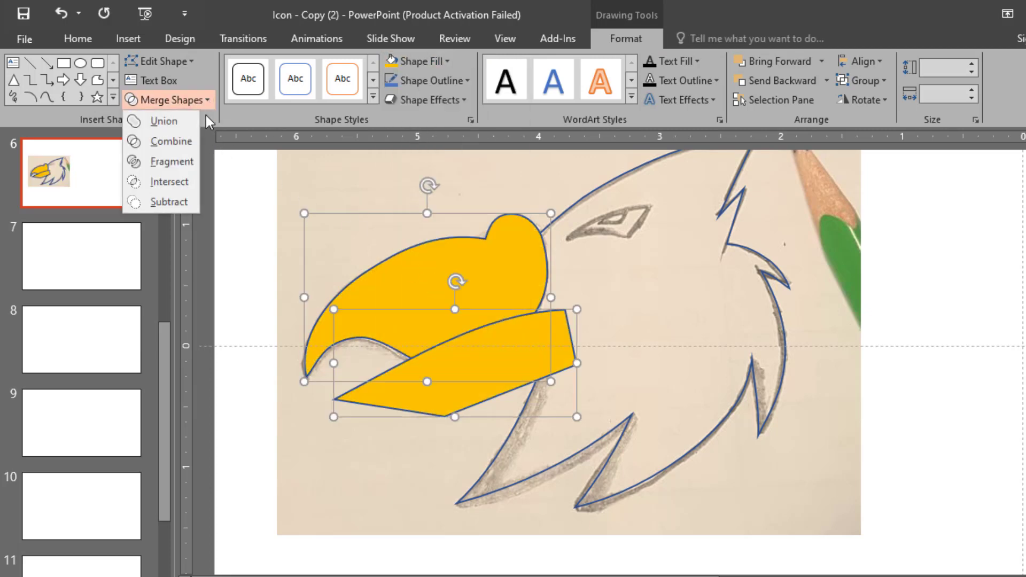
click(187, 161)
click(249, 243)
drag(392, 395, 363, 441)
key(Delete)
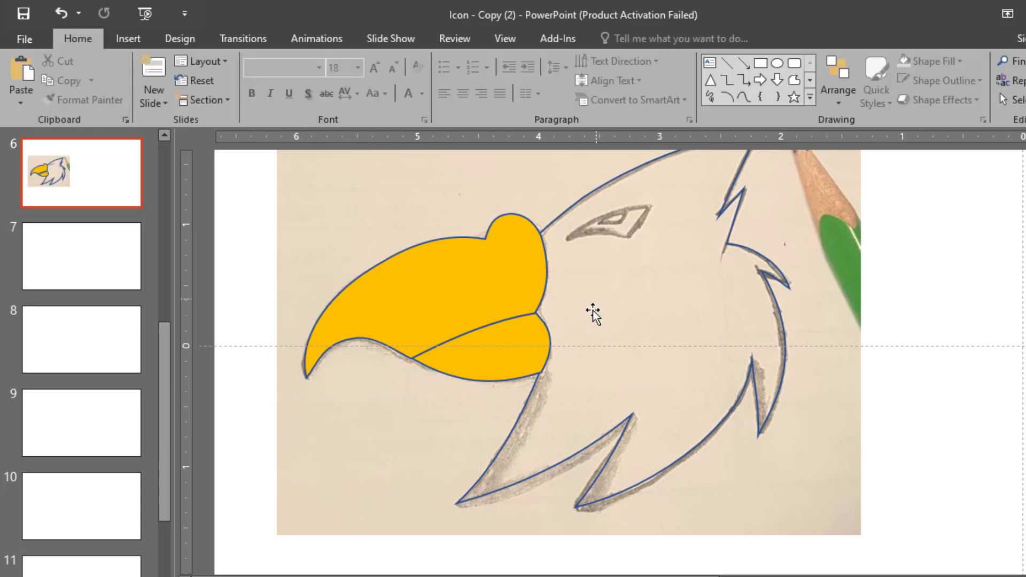
Group the upper beak piece with the sketch picture
ctrl+scroll(671, 292, down, 3)
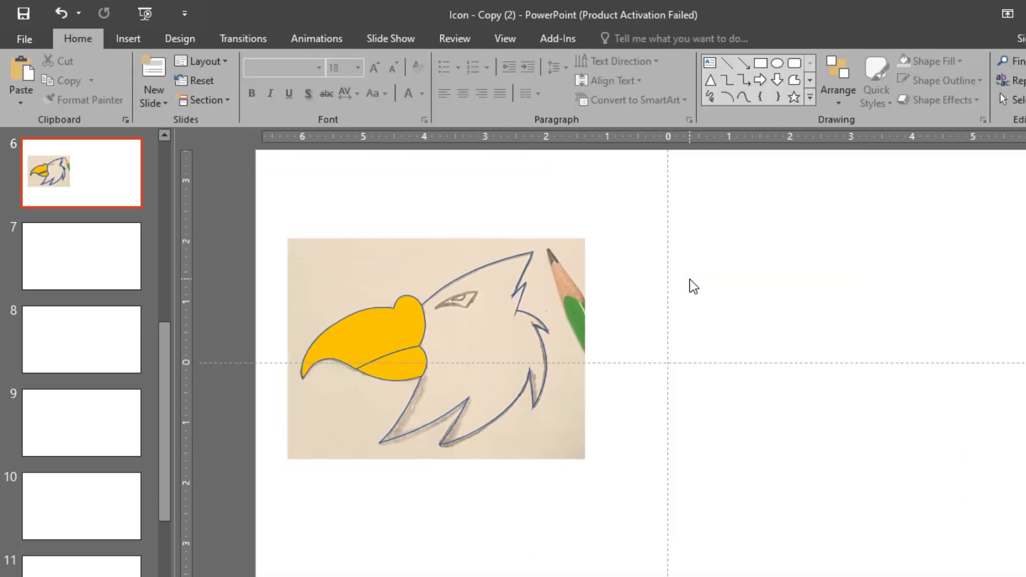
click(491, 336)
shift+click(407, 329)
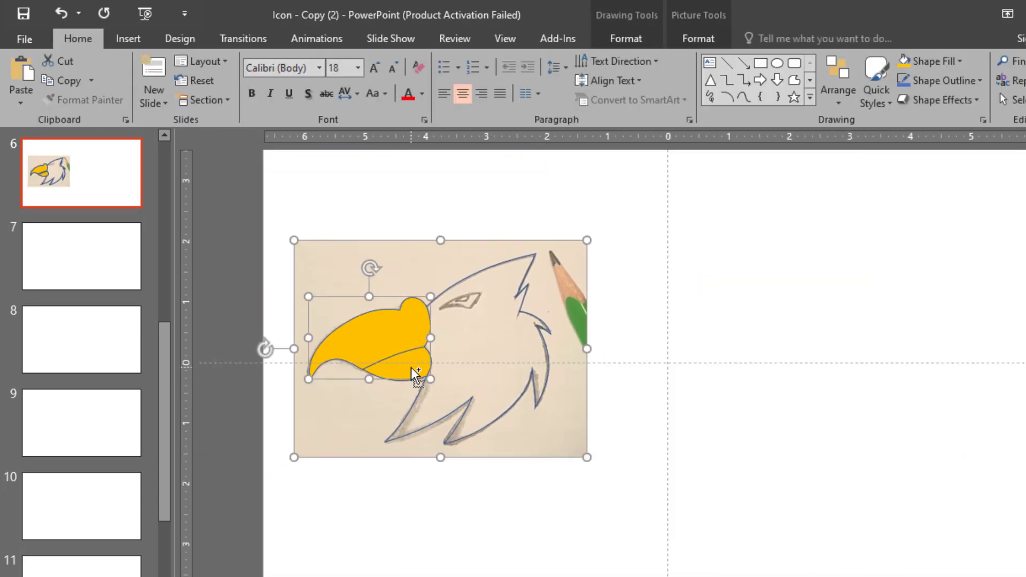
key(ctrl+g)
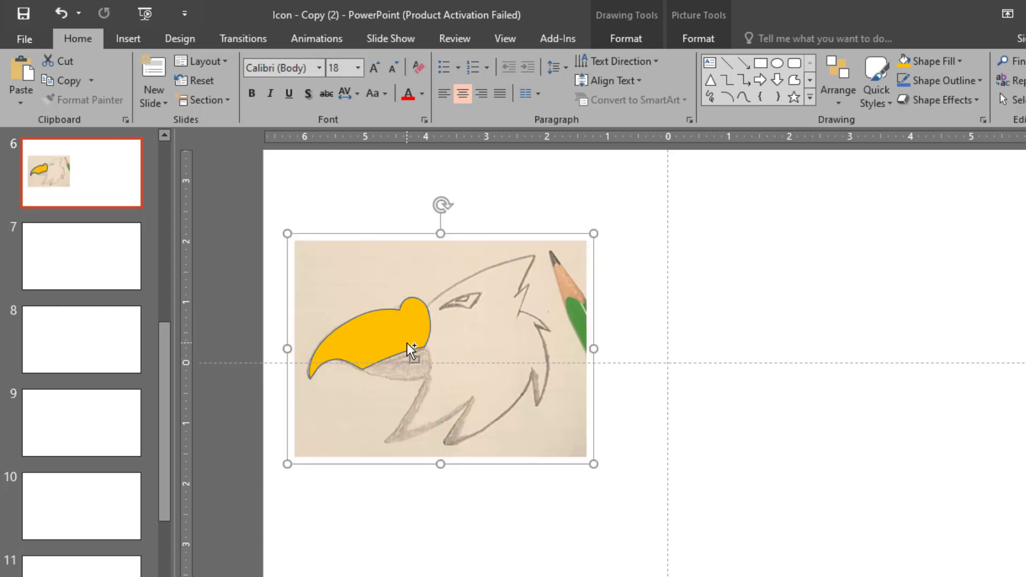
Undo the grouping with the sketch picture and group the upper and lower beak pieces together instead
key(ctrl+z)
ctrl+scroll(401, 350, up, 1)
click(403, 384)
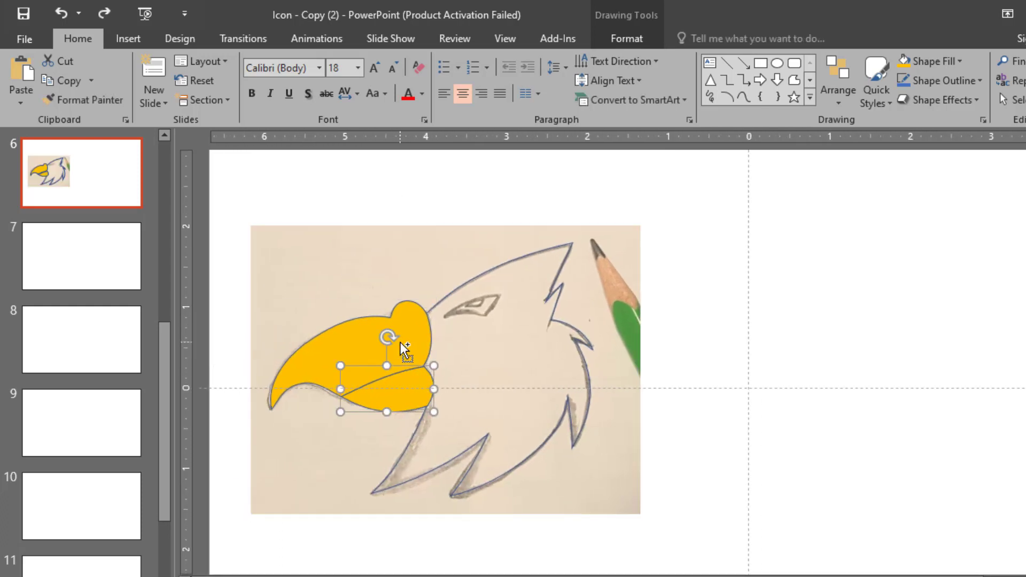
shift+click(405, 350)
key(ctrl+g)
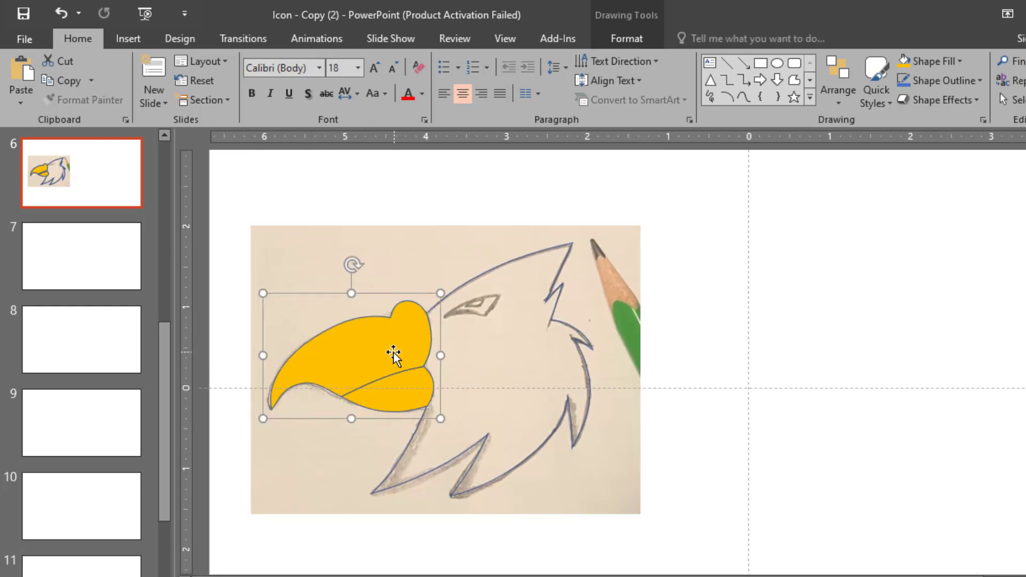
Move the sketch picture out from under the traced shapes to the empty area on their right
shift+click(552, 315)
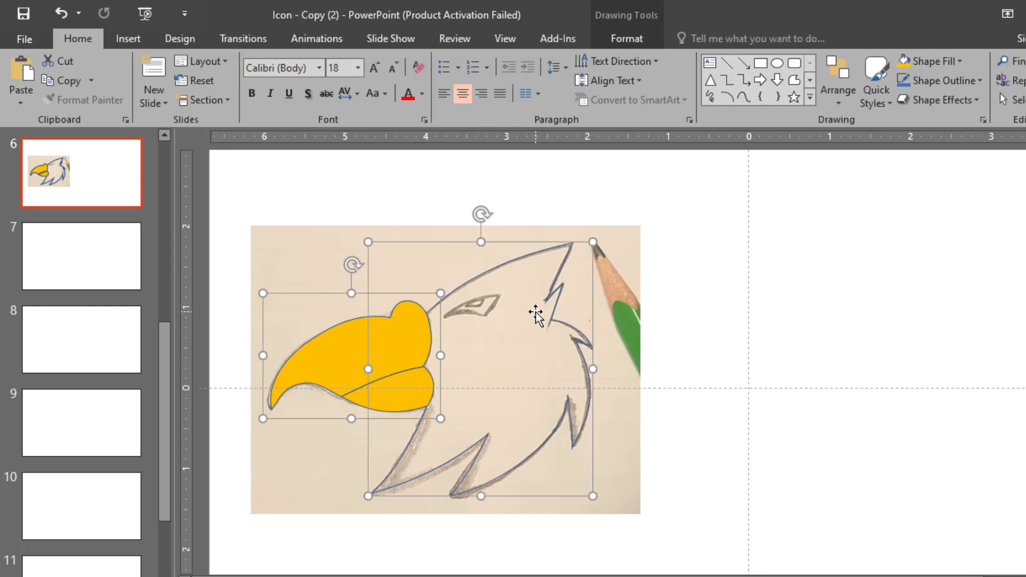
mouse_move(536, 312)
mouse_down()
mouse_move(1017, 322)
mouse_move(1001, 311)
mouse_up()
click(532, 278)
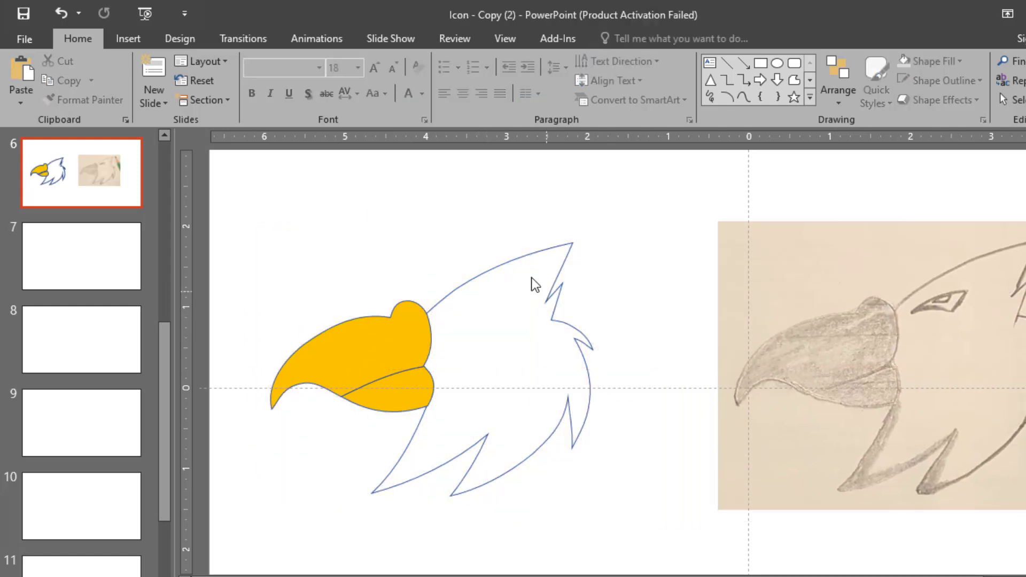
Fill the head shape with dark gray from the theme colors and give its outline the matching dark gray
click(527, 255)
click(622, 39)
click(420, 61)
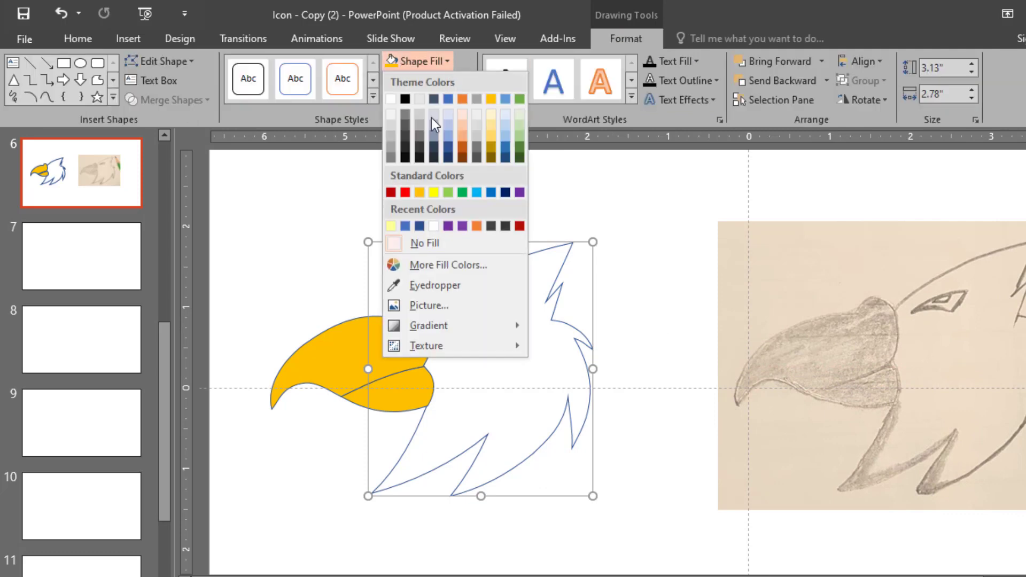
click(419, 136)
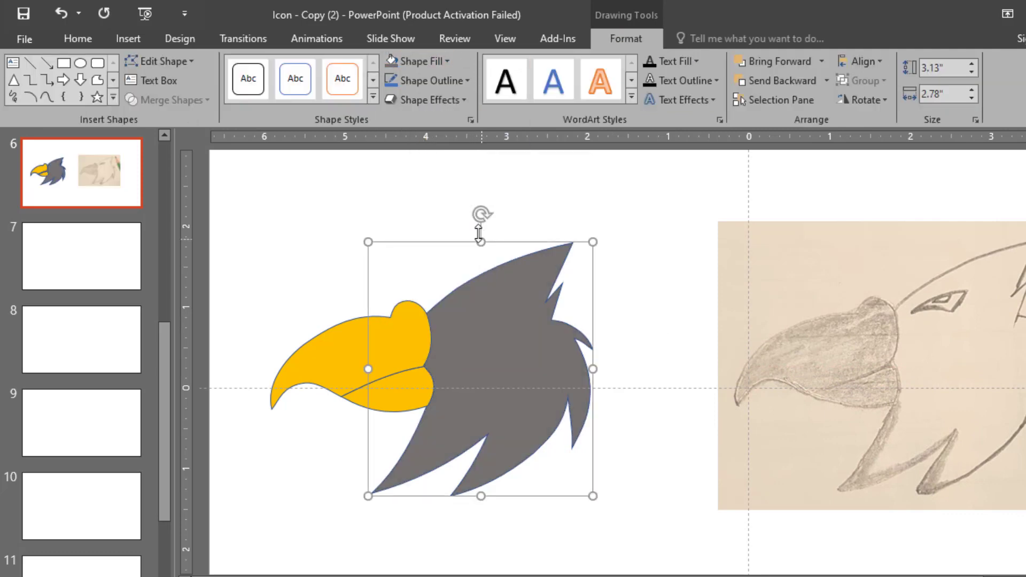
click(451, 81)
click(405, 145)
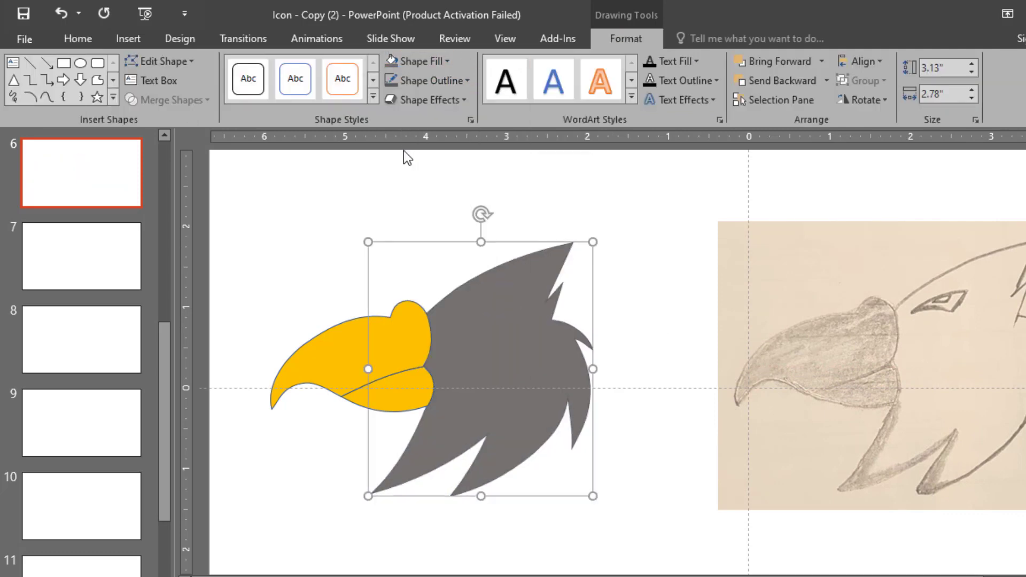
Fill the lower beak piece with dark blue and sample that same blue with the Eyedropper for its outline
click(399, 310)
shift+click(382, 390)
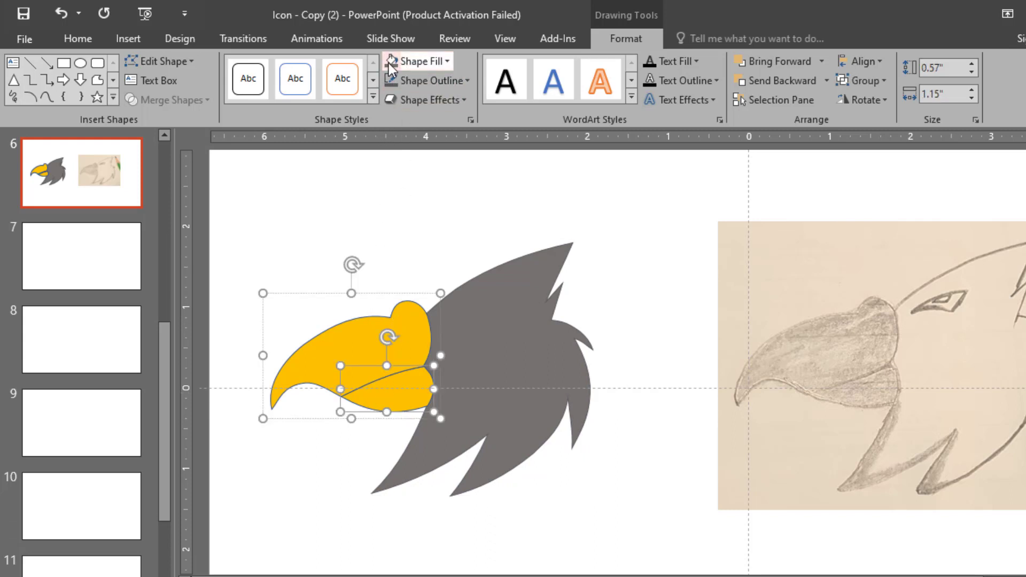
click(449, 61)
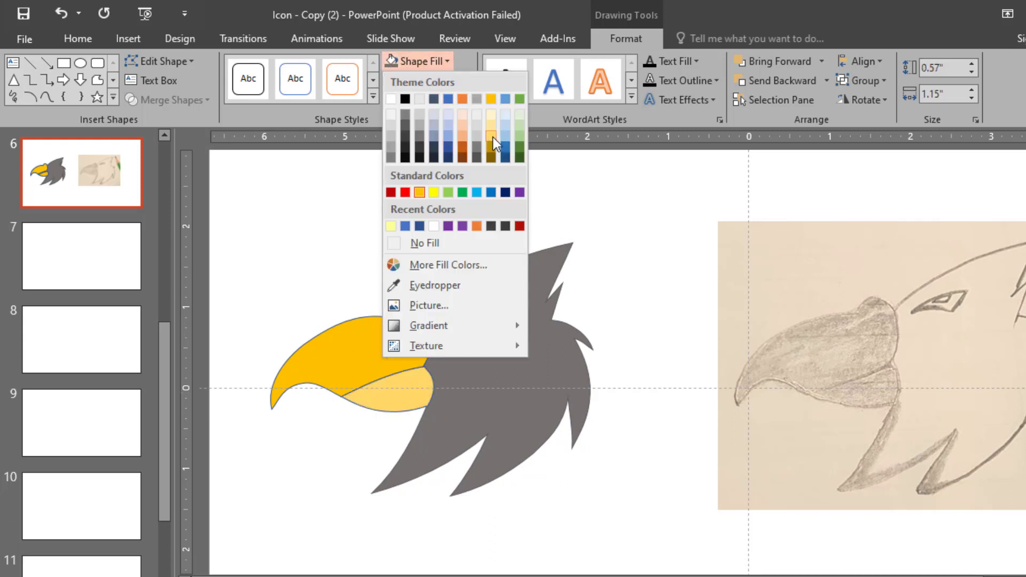
click(449, 146)
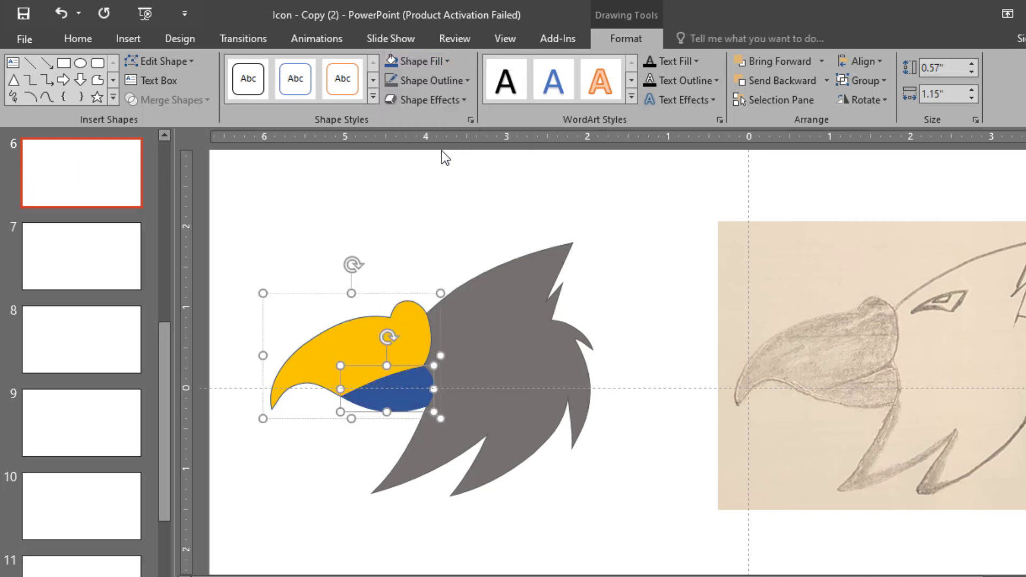
click(467, 80)
click(419, 304)
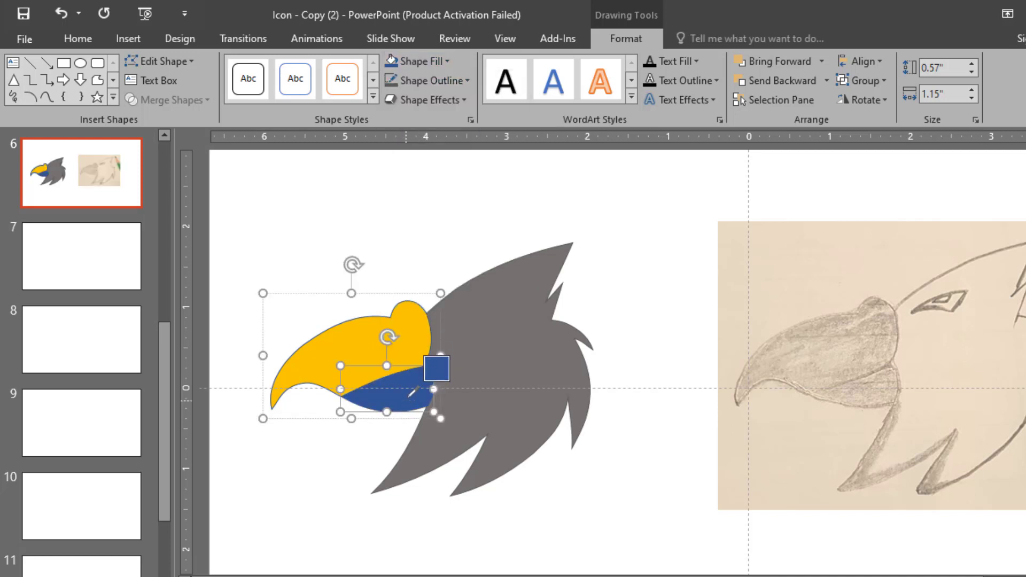
click(410, 393)
Set both the fill and the outline of the upper beak piece to the standard orange color
click(402, 311)
click(448, 61)
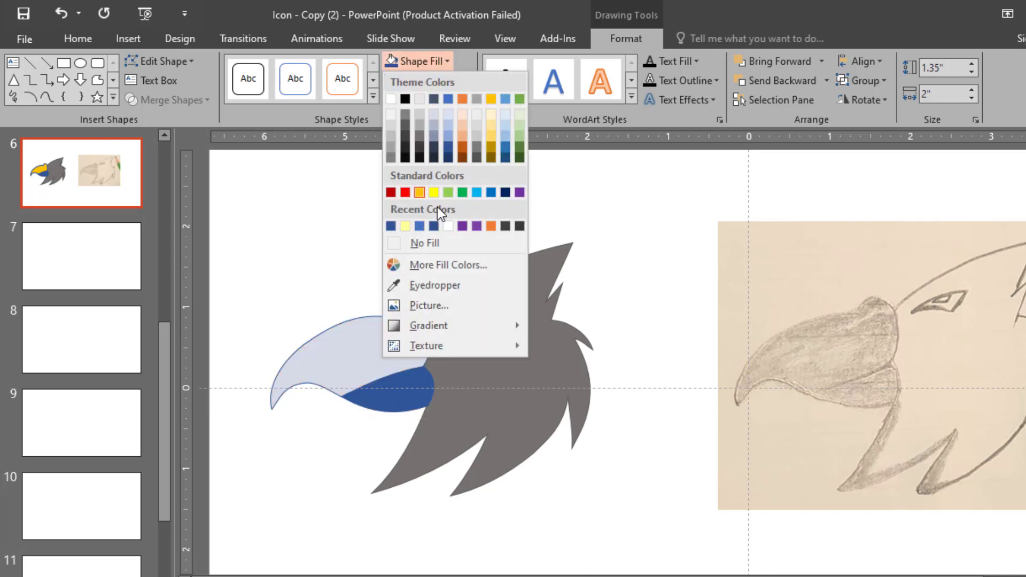
click(422, 191)
click(469, 78)
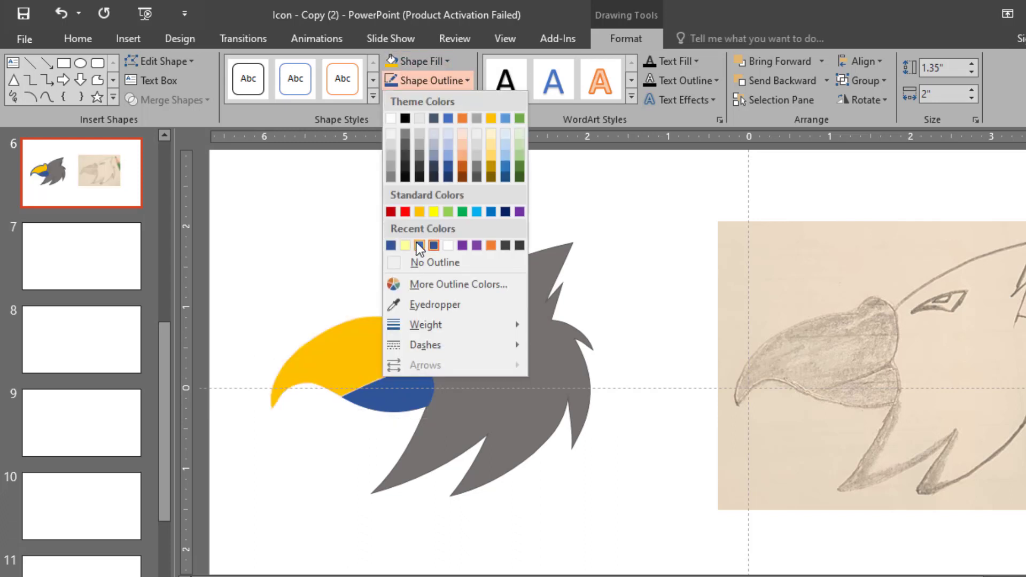
click(419, 213)
click(394, 217)
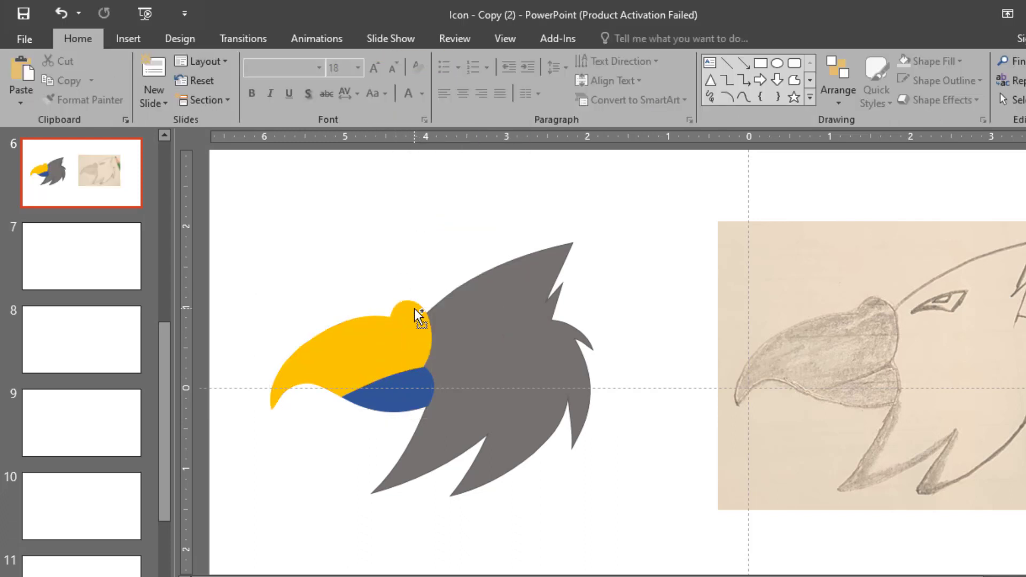
Reposition the sketch picture closer to the colored head, ready for tracing the eye
scroll(415, 309, up, 2)
scroll(415, 309, down, 2)
scroll(838, 274, up, 3)
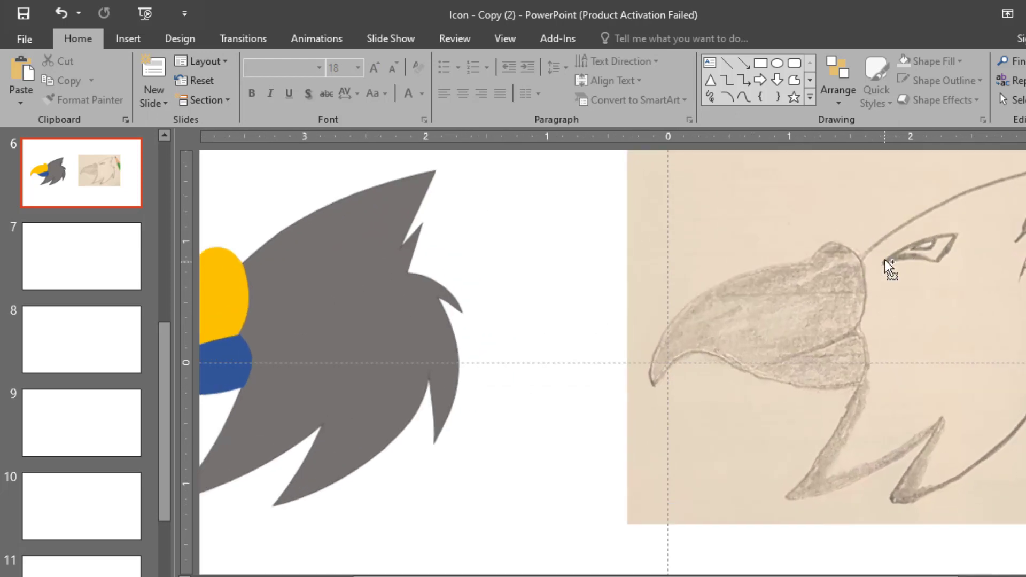
drag(695, 576, 841, 576)
scroll(839, 304, up, 2)
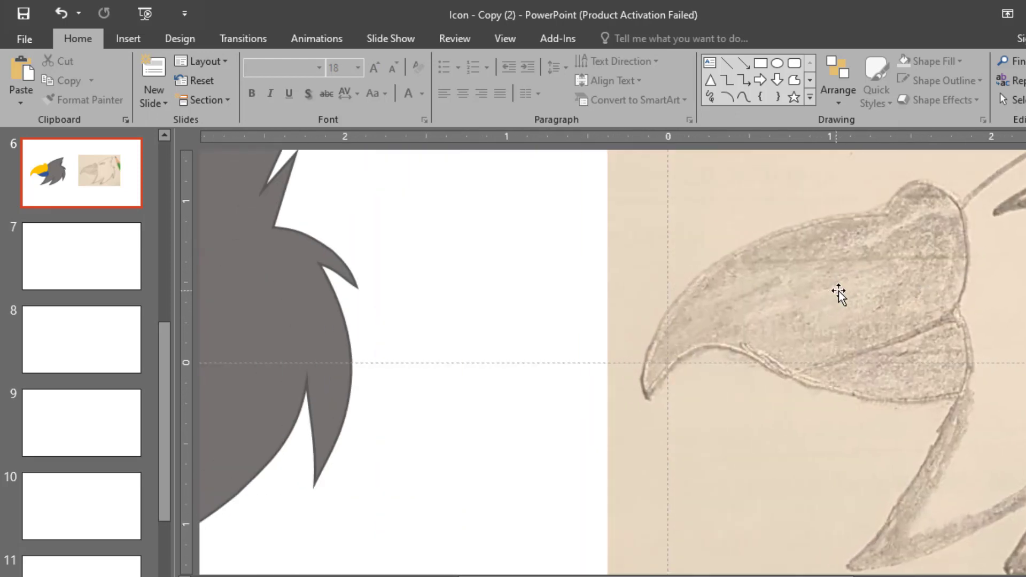
scroll(838, 293, up, 1)
drag(945, 287, 733, 307)
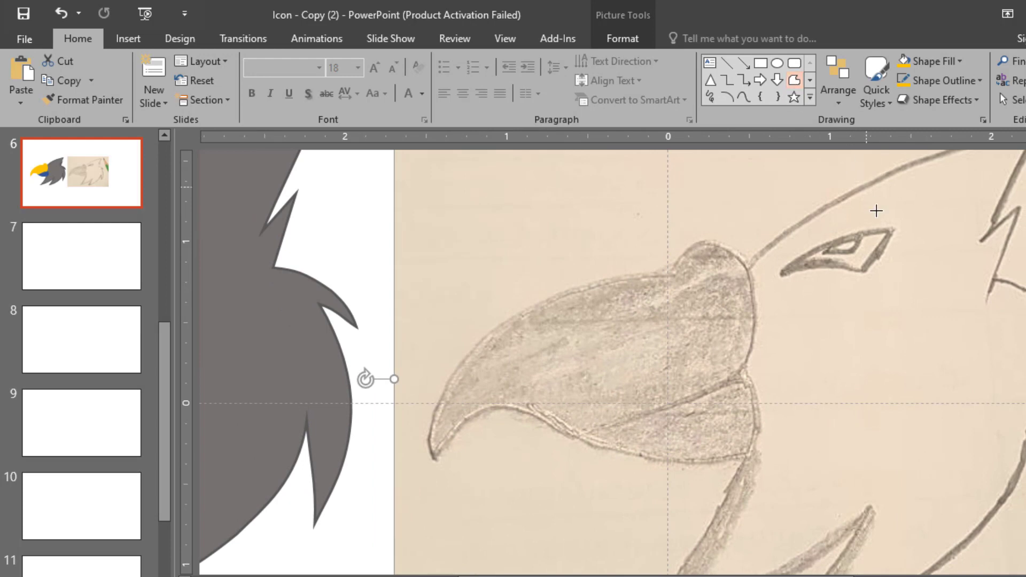
Draw a closed triangular freeform over the sketched eye, with its points on the eye's three outer corners
click(891, 228)
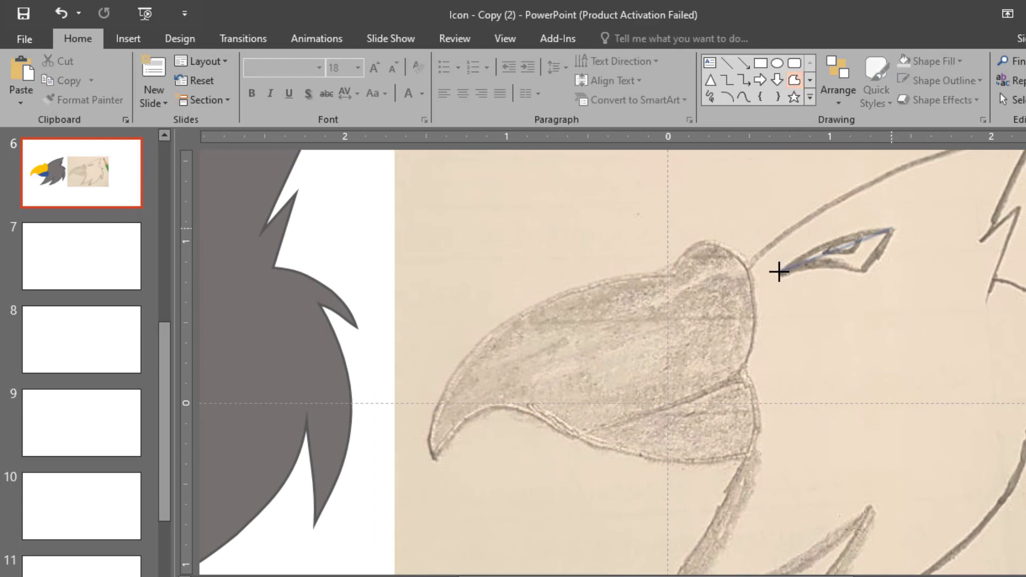
click(780, 271)
click(865, 272)
click(892, 229)
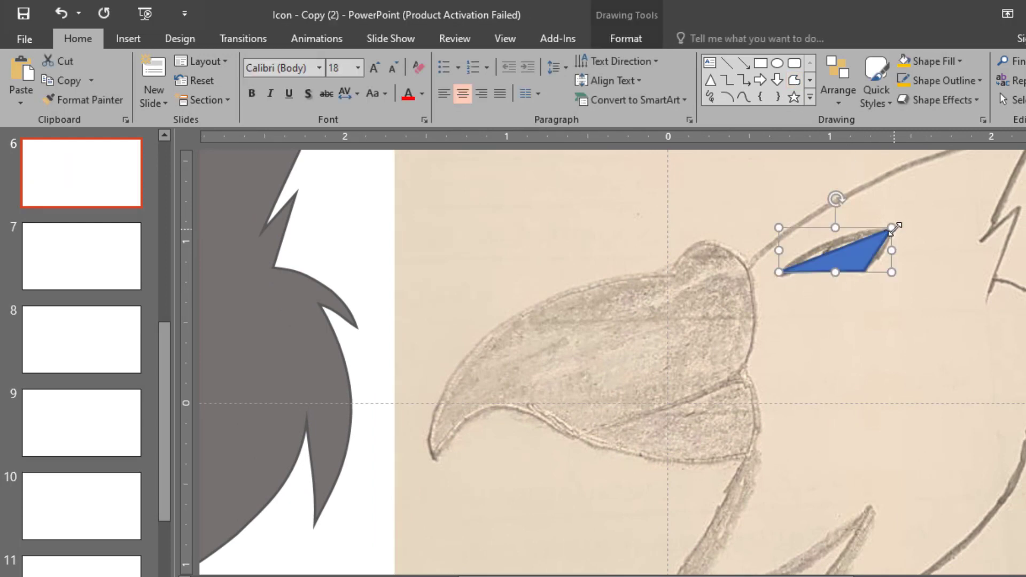
Edit the eye shape's points to bend its upper edge into an arc that follows the sketched eye
scroll(716, 369, up, 4)
right_click(691, 374)
click(736, 194)
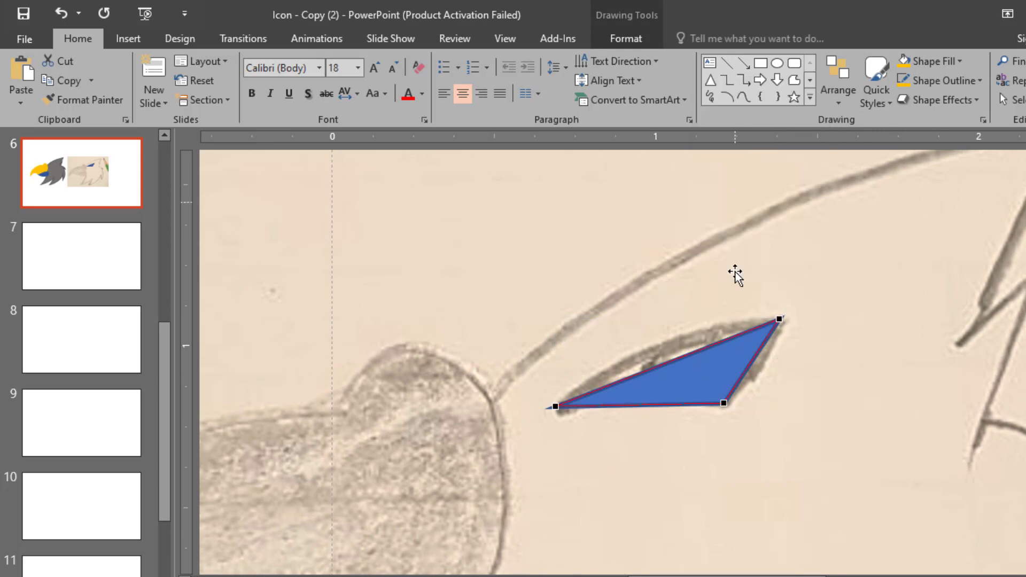
click(775, 319)
drag(710, 344, 680, 321)
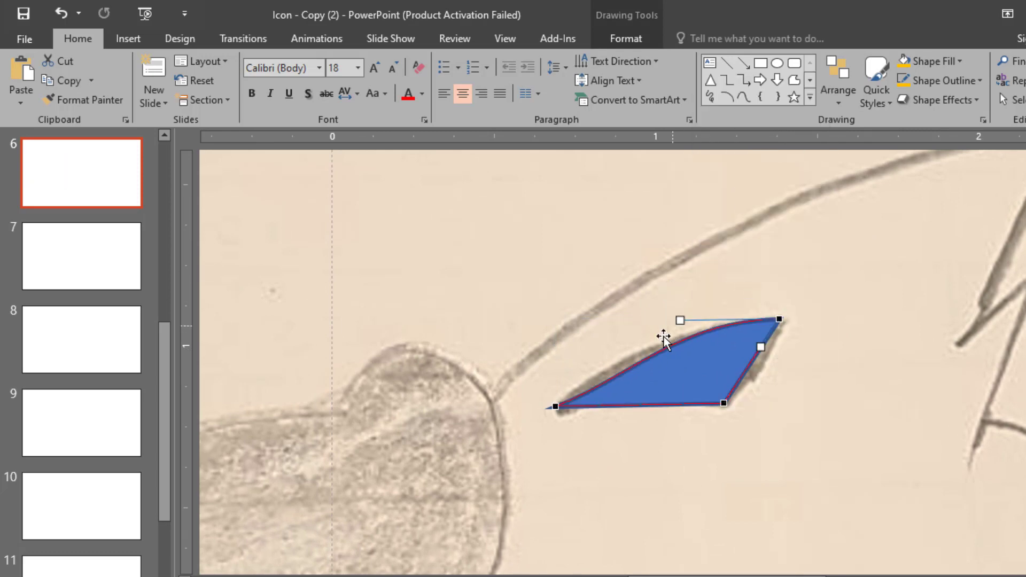
click(556, 407)
drag(623, 378, 616, 359)
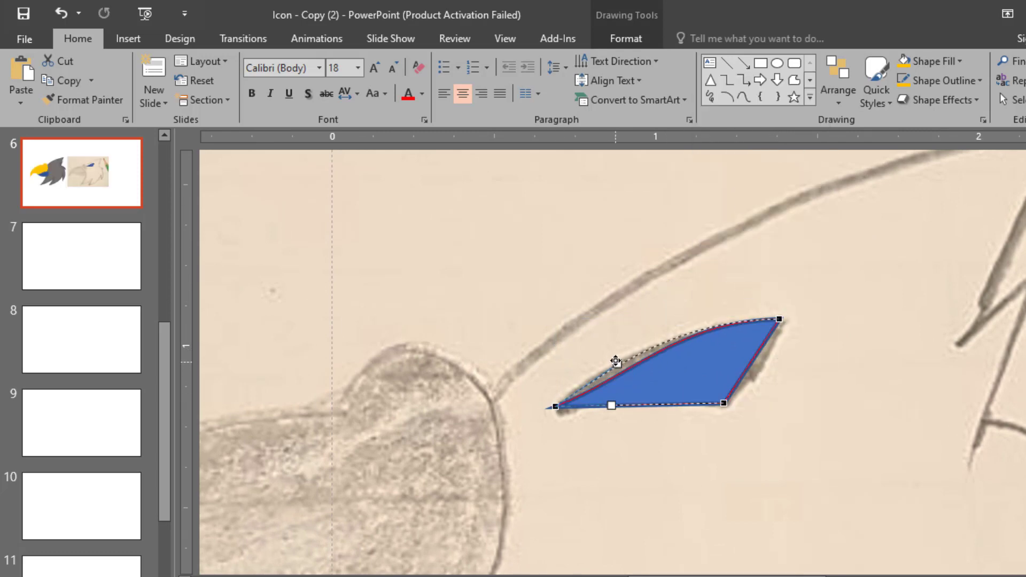
Arch the eye shape's lower edge inward and adjust its upper right corner to match the sketch
drag(723, 401, 661, 385)
click(557, 407)
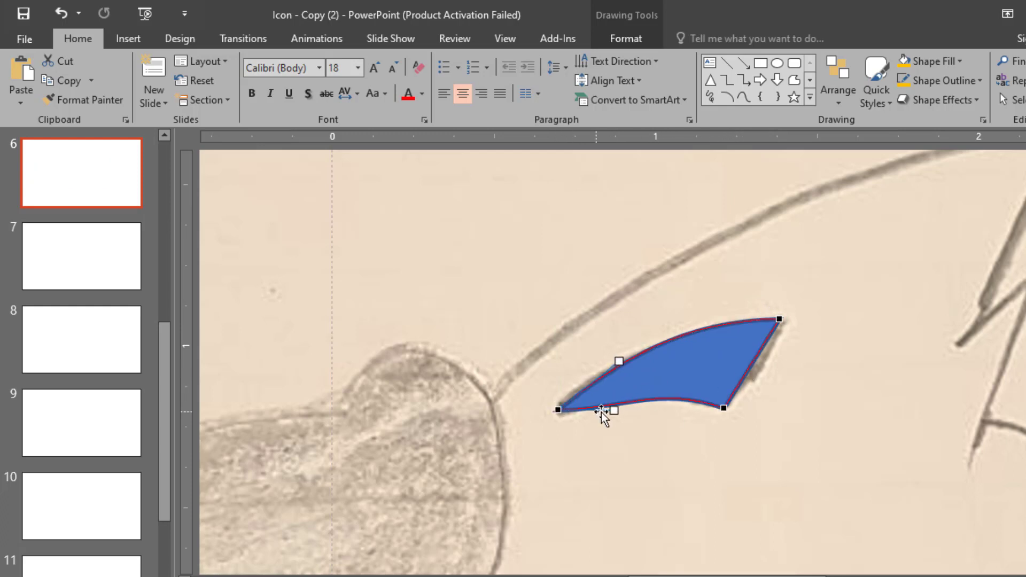
drag(607, 415, 608, 396)
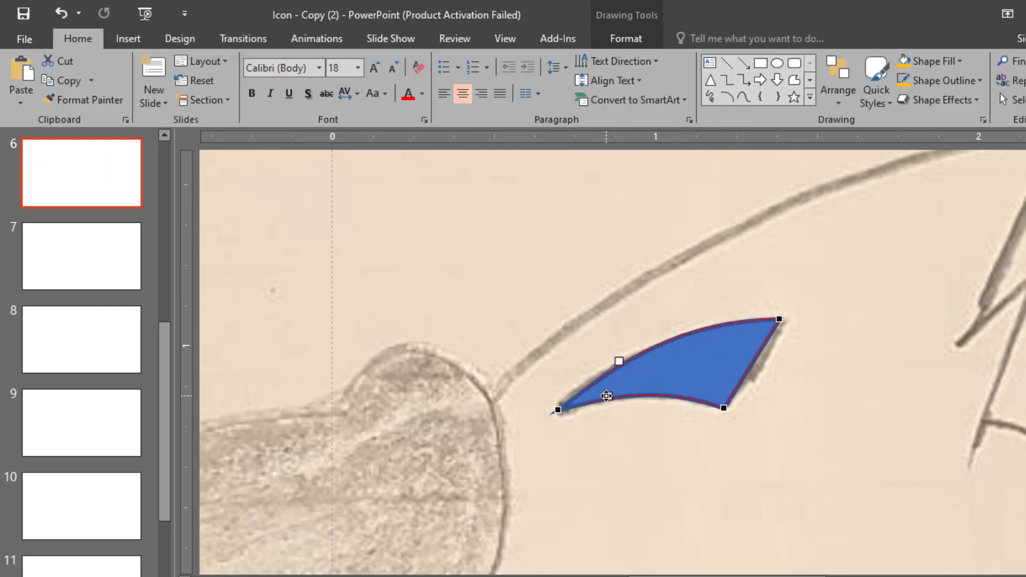
click(779, 319)
drag(779, 319, 781, 316)
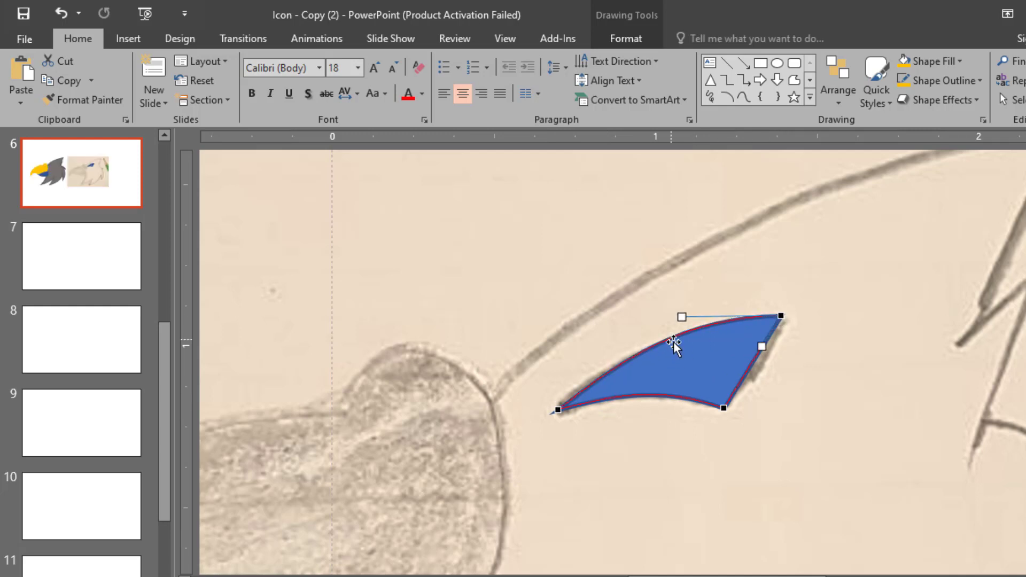
click(684, 355)
Give the eye shape a dark gray fill and a black outline, and move it off the sketched eye, above and to the left
click(620, 36)
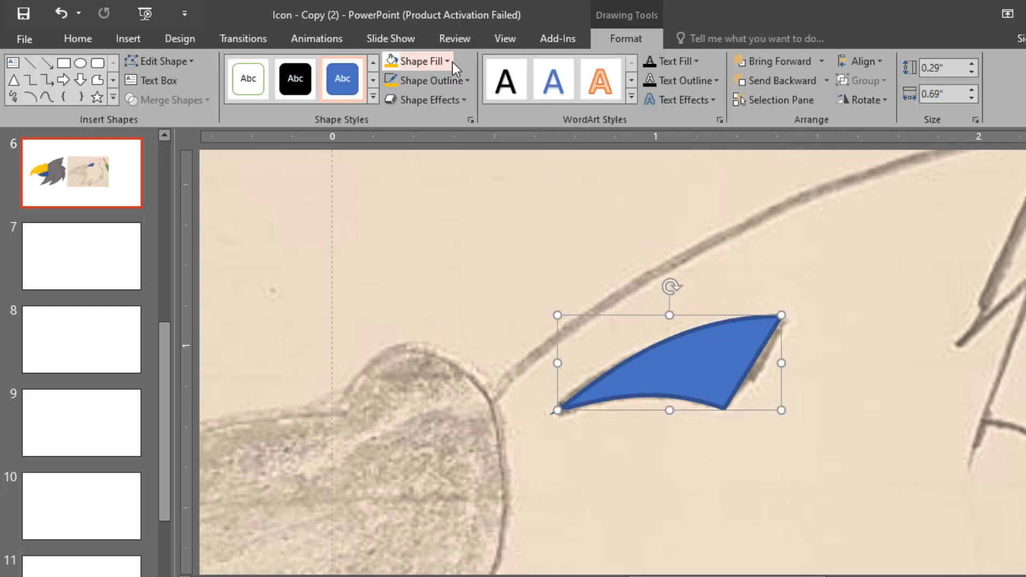
click(447, 61)
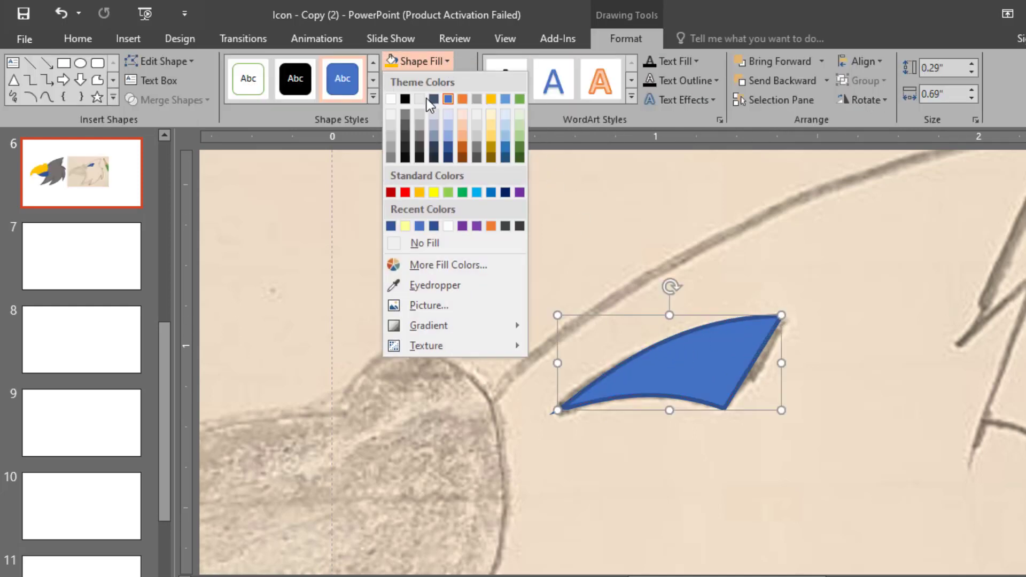
click(418, 133)
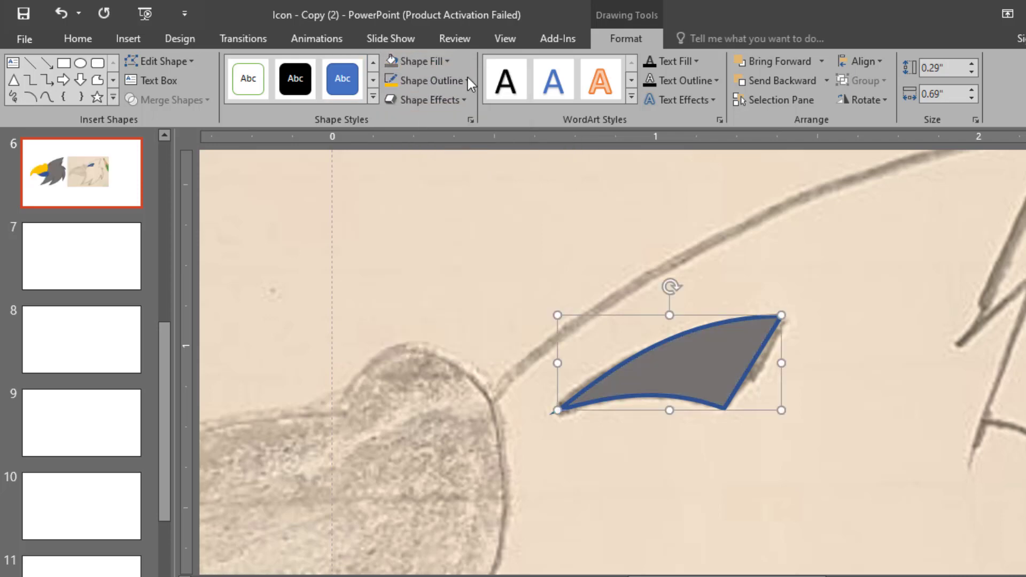
click(466, 80)
click(405, 118)
drag(665, 356, 546, 231)
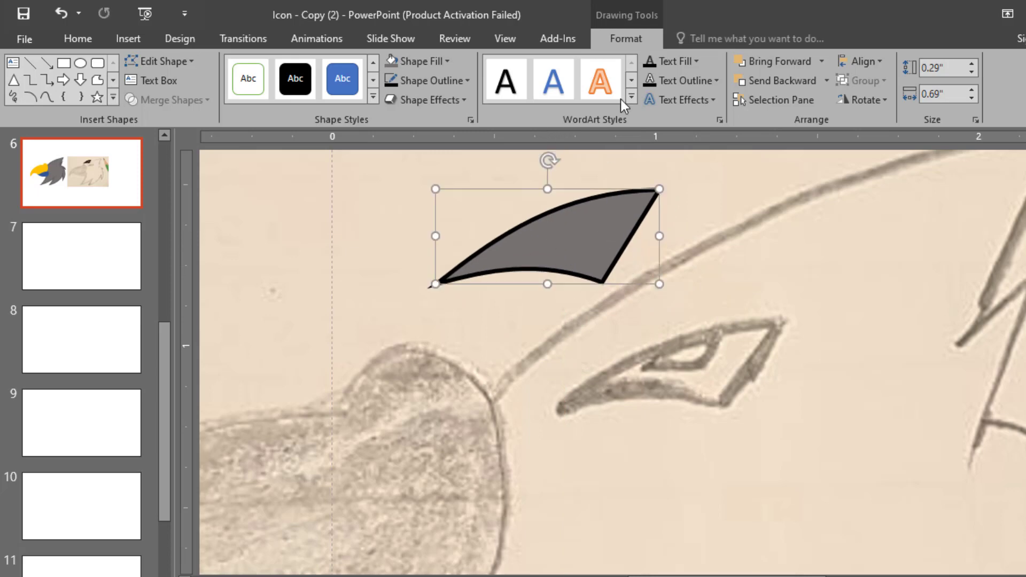
Trace the sketched pupil as a four-sided freeform about 0.1" by 0.2", with a dark gray fill and black outline
click(98, 80)
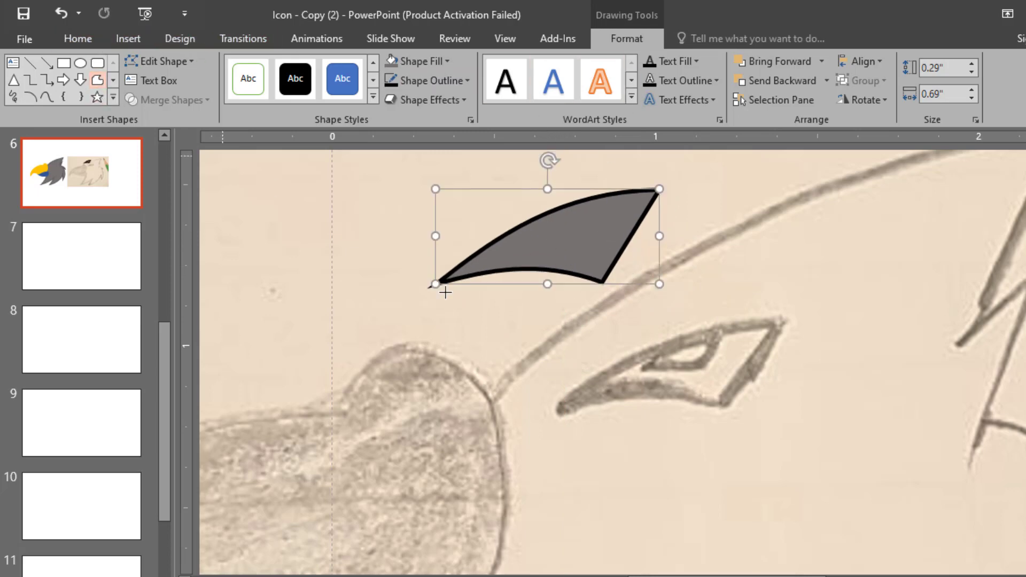
click(717, 338)
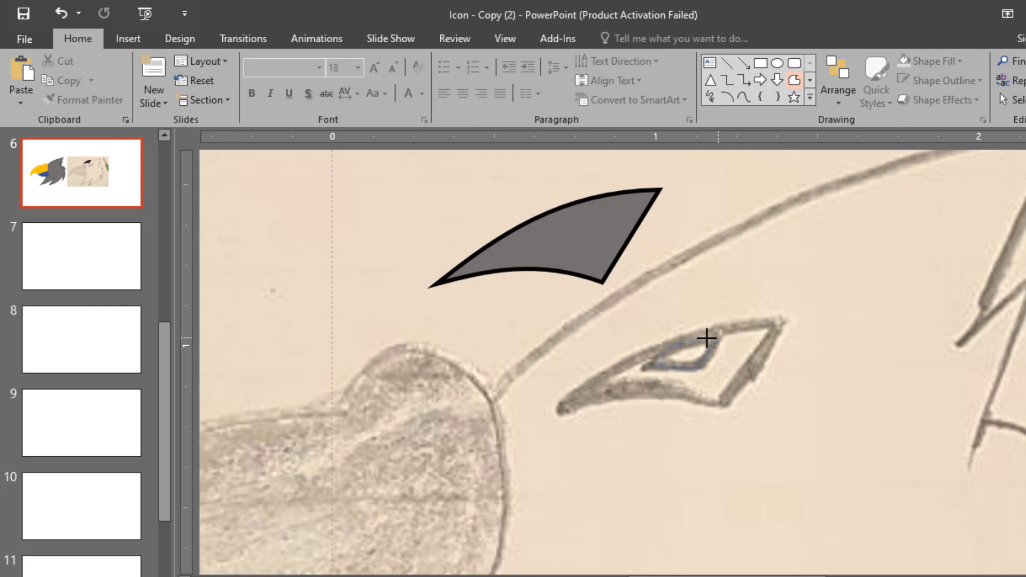
click(718, 337)
click(392, 82)
click(392, 62)
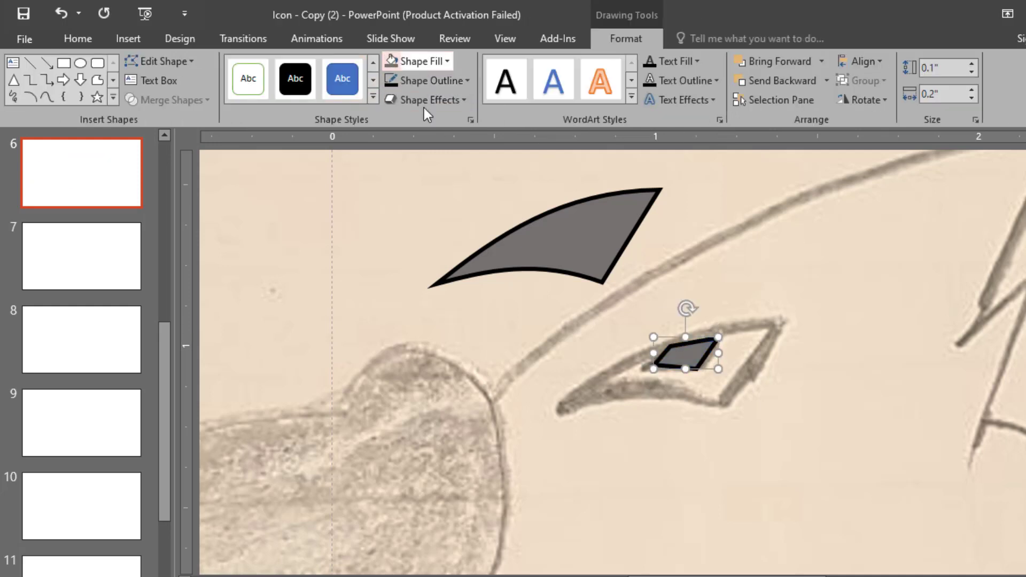
Place the pupil inside the eye shape, tilted slightly counterclockwise and aligned against the eye's upper edge
drag(687, 351, 576, 214)
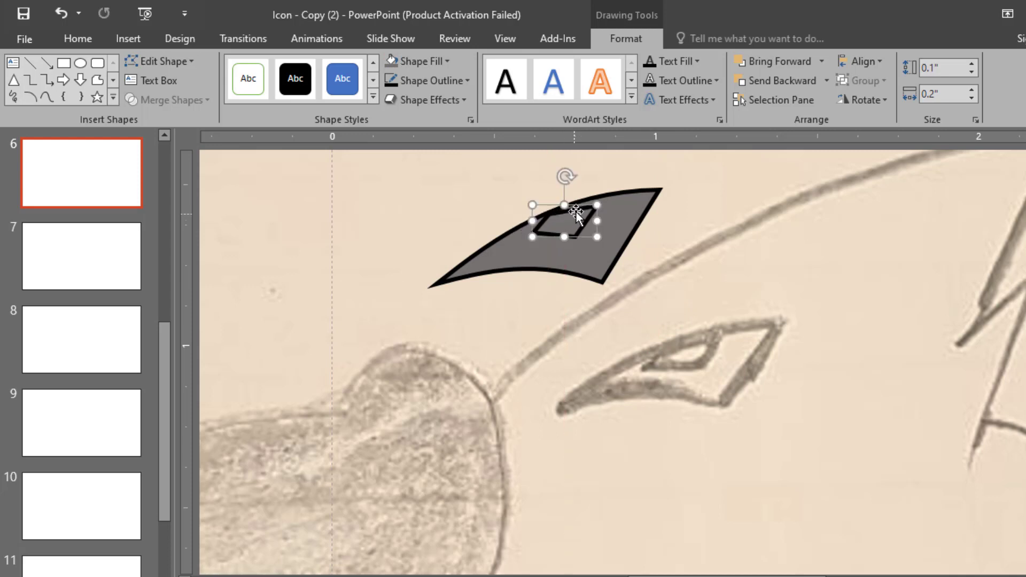
drag(566, 175, 557, 174)
drag(562, 220, 557, 225)
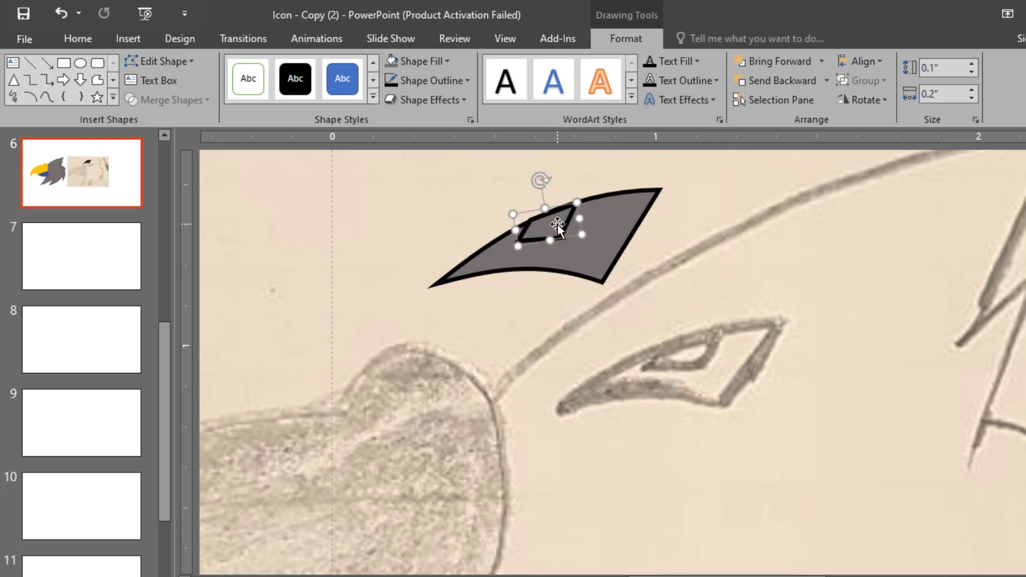
key(Right)
key(Right)
key(Right)
key(Right)
key(Right)
key(Right)
key(Right)
key(Right)
key(Up)
key(Up)
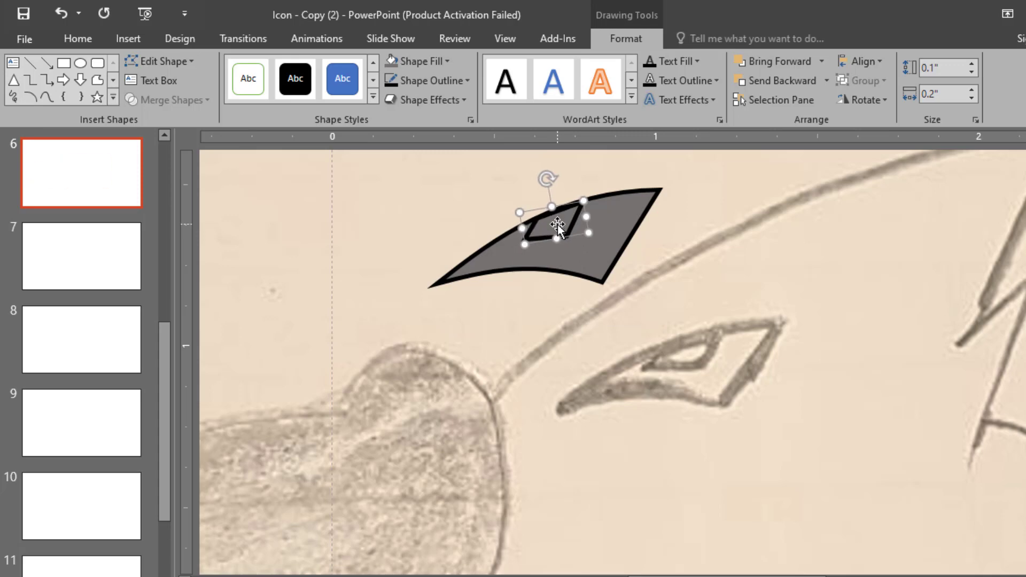
Give the pupil a near-black fill and a gray outline that blends with the eye shape
click(448, 61)
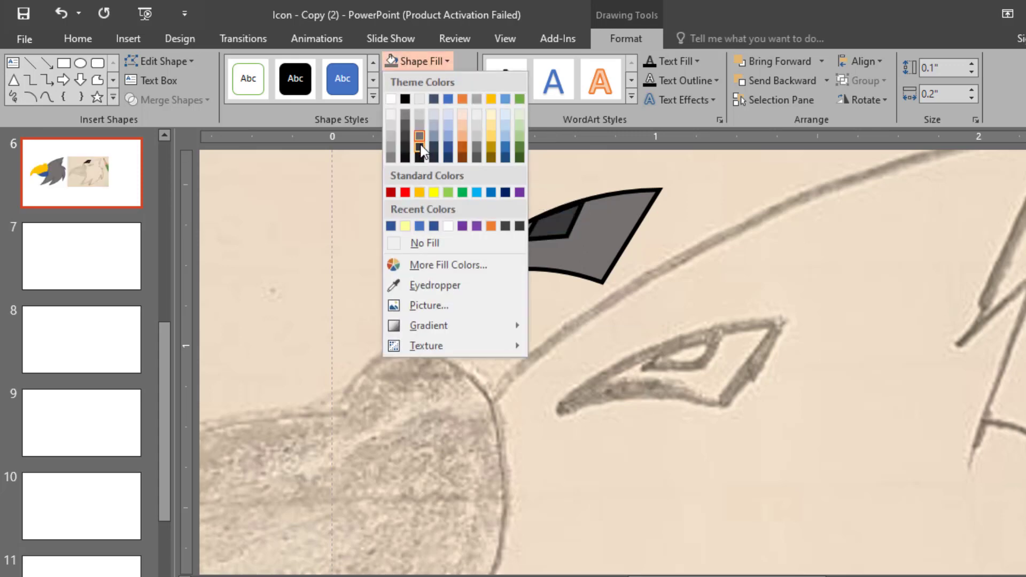
click(418, 155)
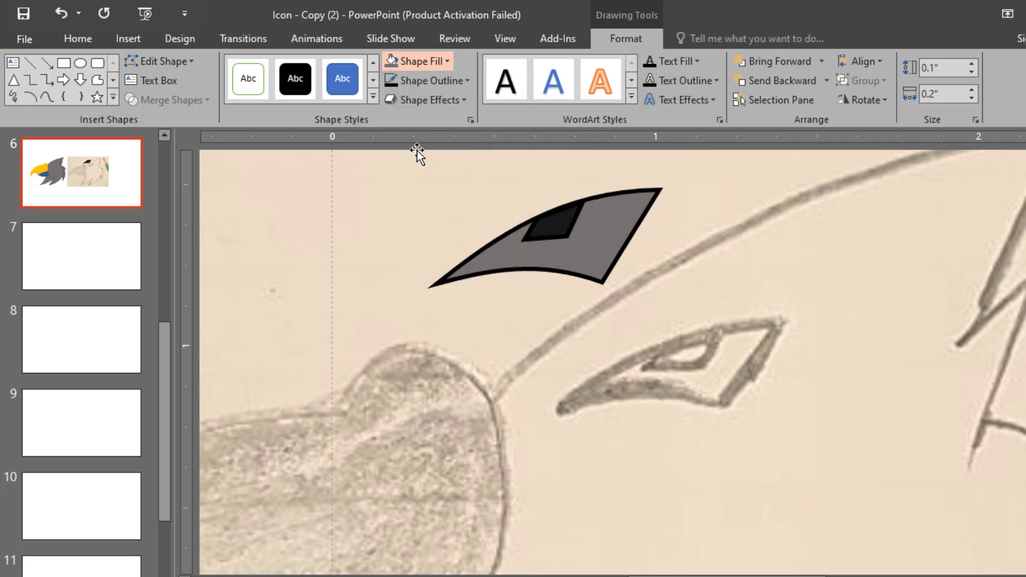
click(469, 81)
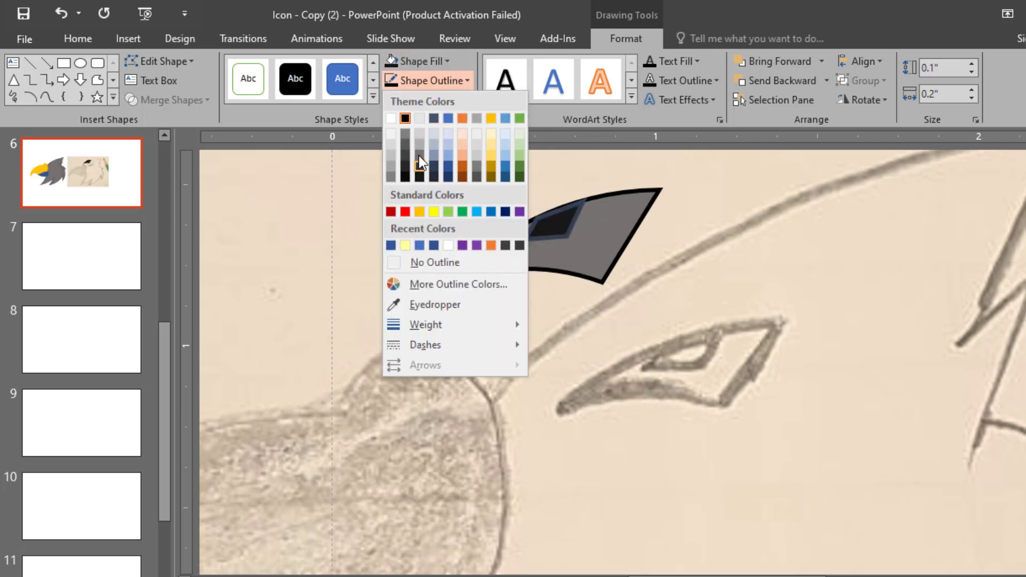
click(418, 155)
click(438, 210)
double_click(557, 228)
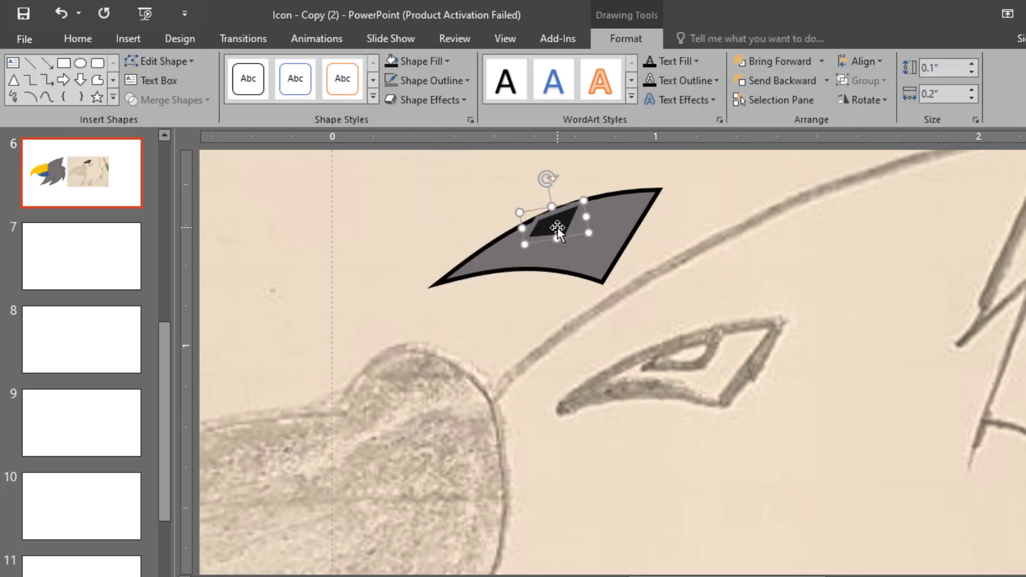
Place the eye together with its pupil on the gray eagle head, just behind the beak and below the forehead edge
click(517, 256)
ctrl+scroll(517, 256, down, 5)
ctrl+scroll(517, 256, down, 4)
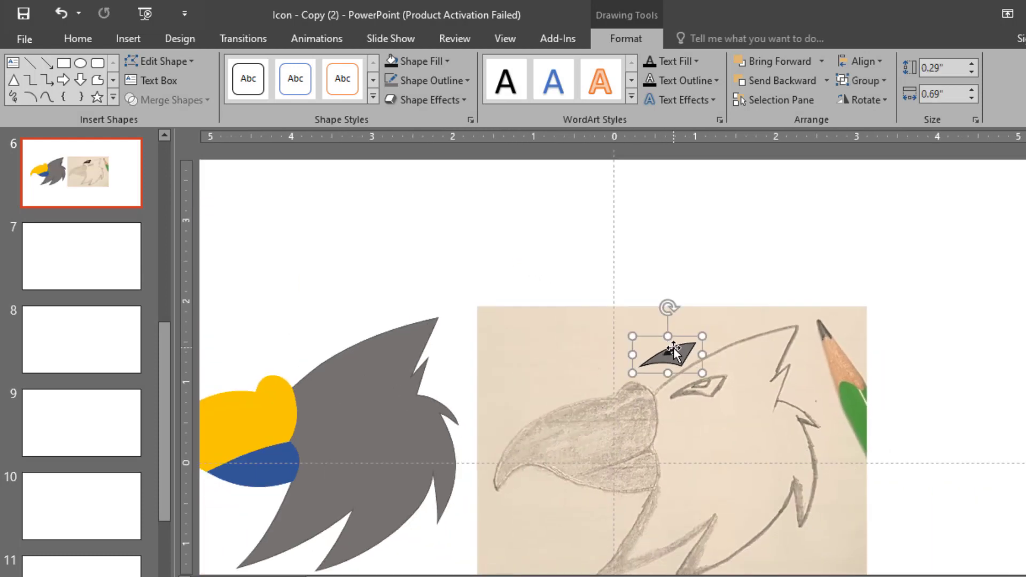
drag(663, 349, 364, 379)
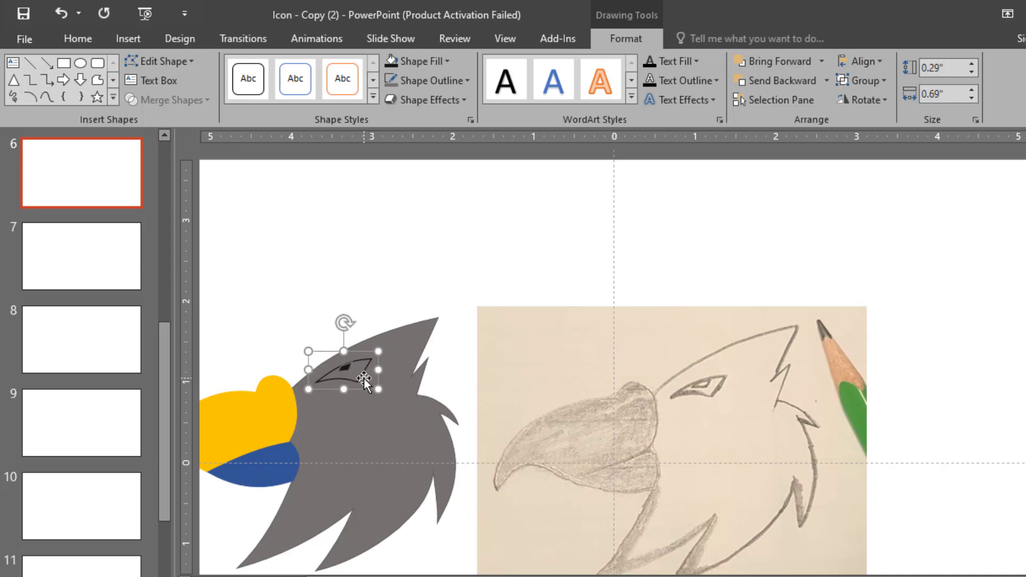
key(ctrl+Up)
key(ctrl+Left)
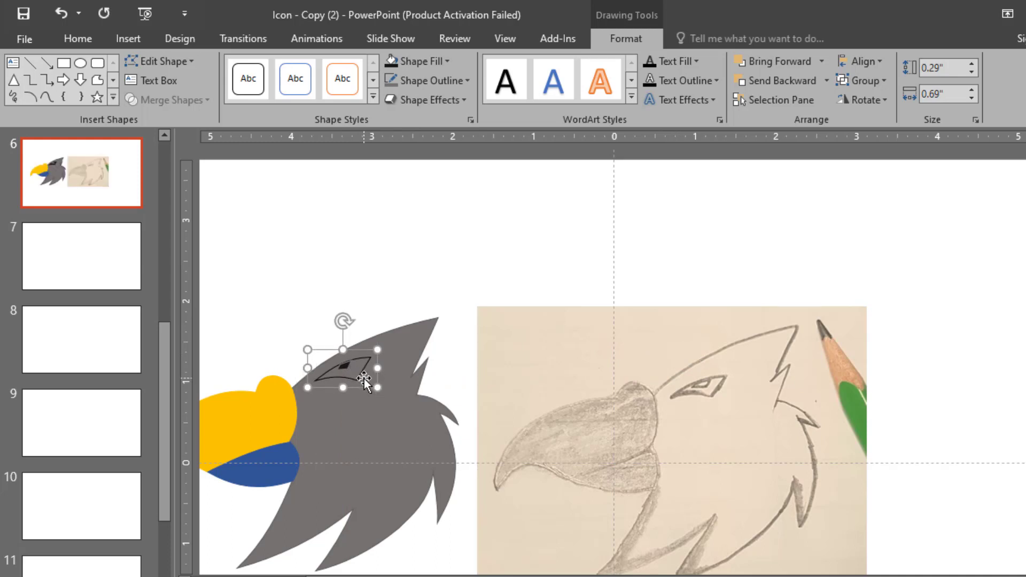
Compare the eagle with the sketch and shift the eye slightly lower on the head
click(442, 277)
ctrl+scroll(457, 283, down, 3)
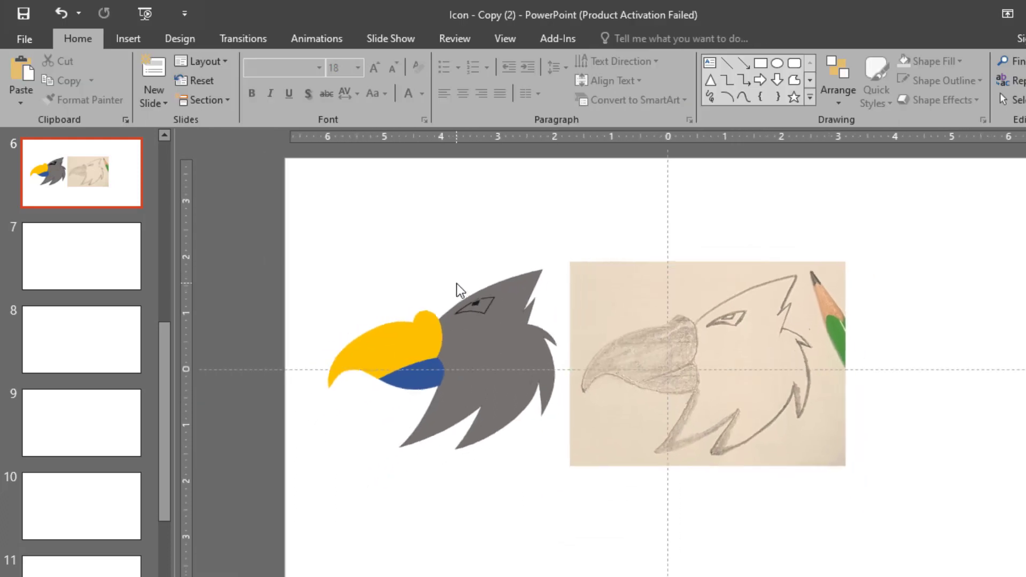
ctrl+scroll(457, 283, down, 1)
ctrl+scroll(471, 301, up, 2)
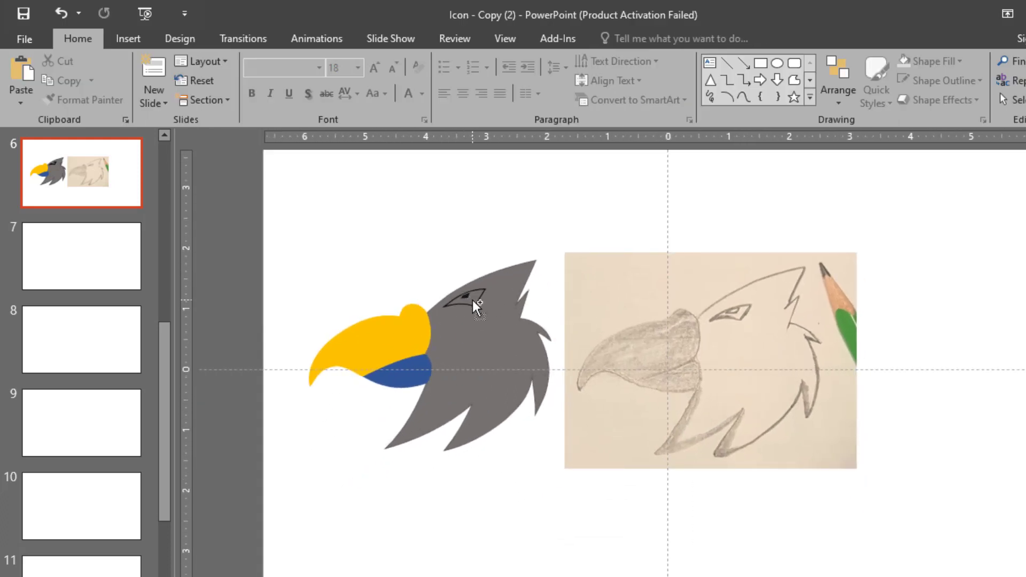
ctrl+scroll(474, 301, up, 2)
click(405, 282)
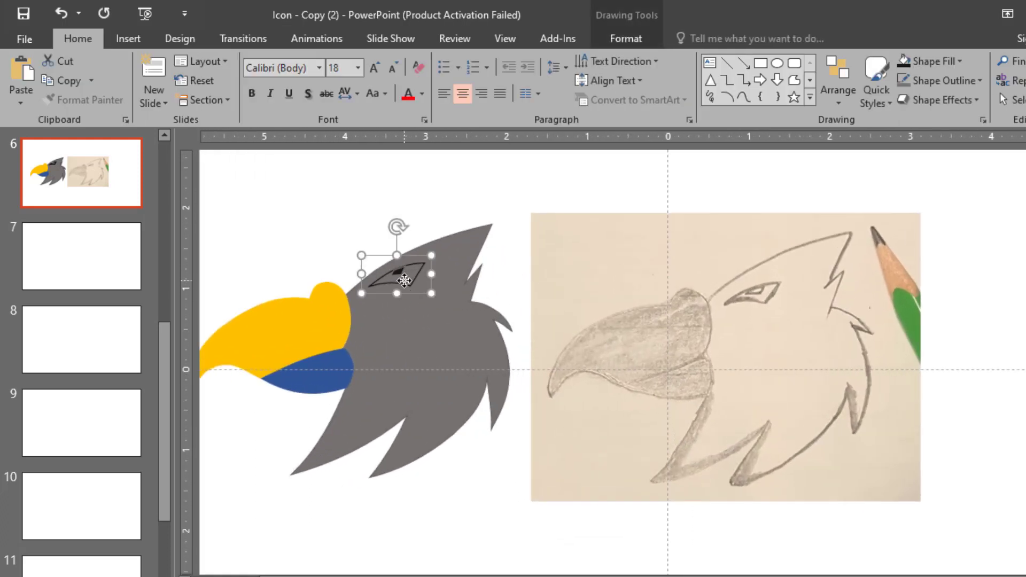
drag(405, 280, 405, 284)
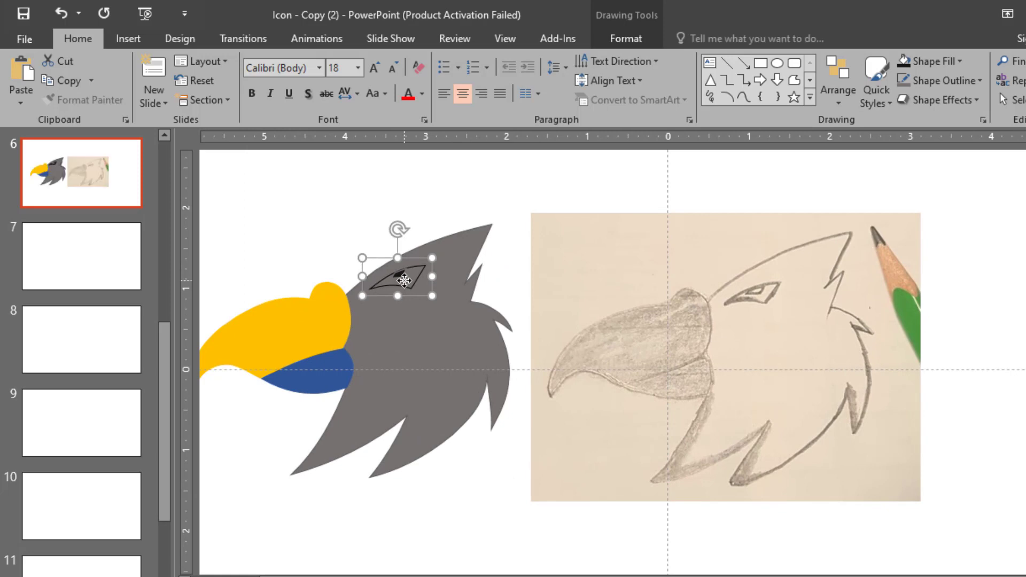
Delete the pencil sketch picture from the slide
click(690, 325)
key(Delete)
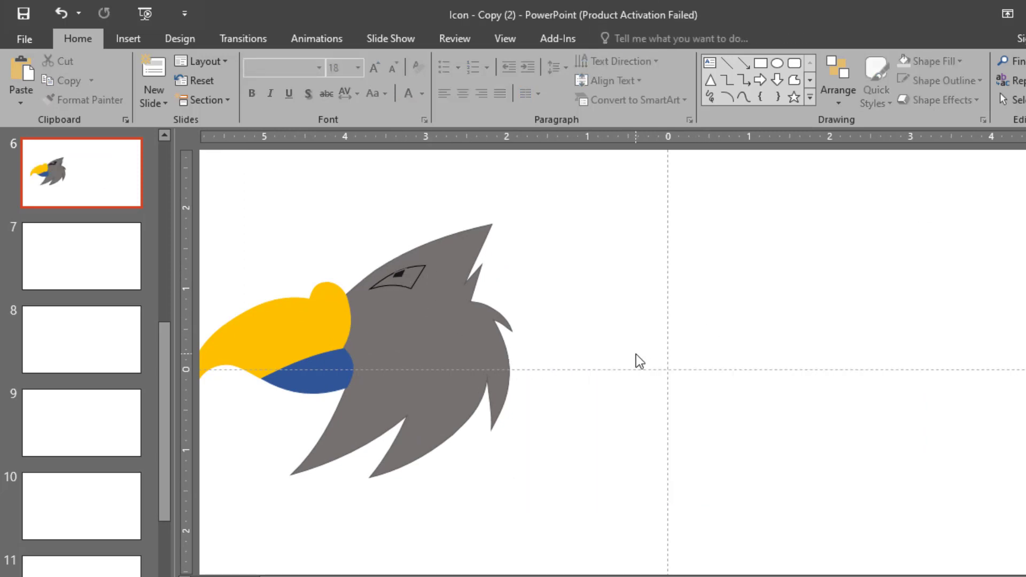
Group all the eagle shapes and move the group to the middle of the slide
scroll(639, 363, down, 3)
mouse_move(678, 512)
mouse_down()
mouse_move(298, 259)
mouse_move(310, 206)
mouse_up()
key(ctrl+g)
drag(465, 339, 674, 384)
Recolor the upper beak inside the group with a dark gold fill and a matching dark gold outline
scroll(675, 385, up, 4)
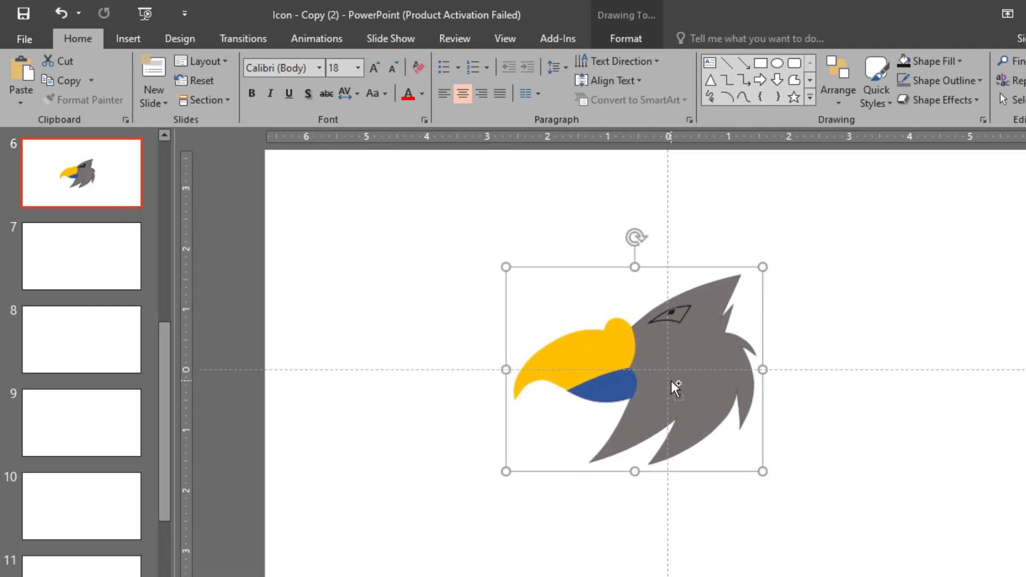
click(628, 341)
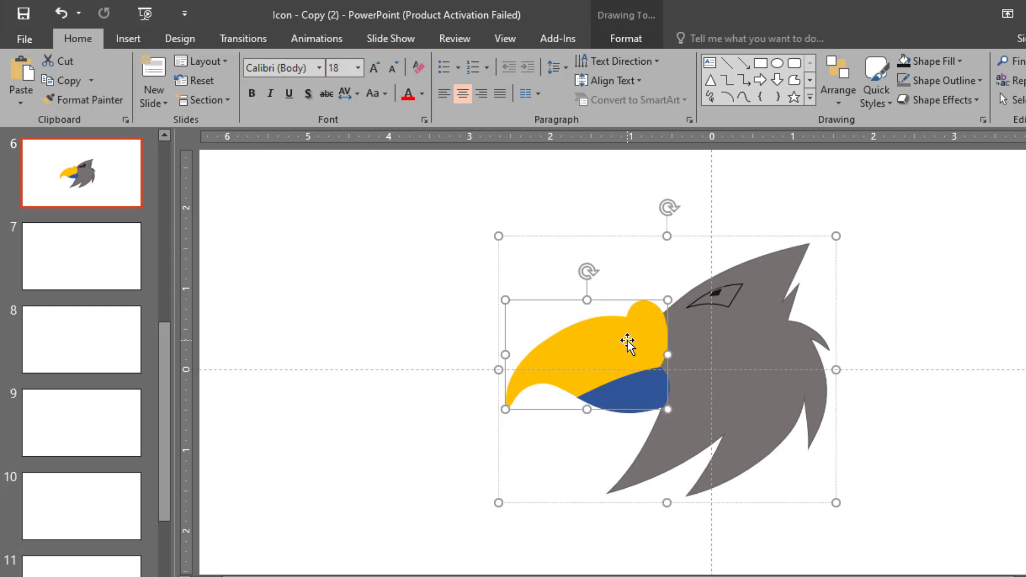
click(625, 38)
click(448, 62)
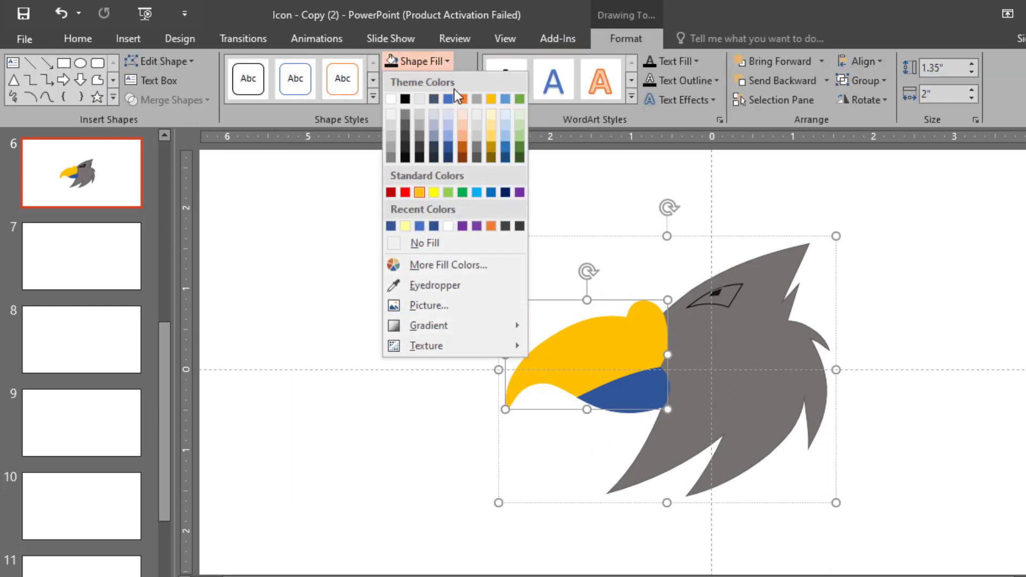
click(488, 145)
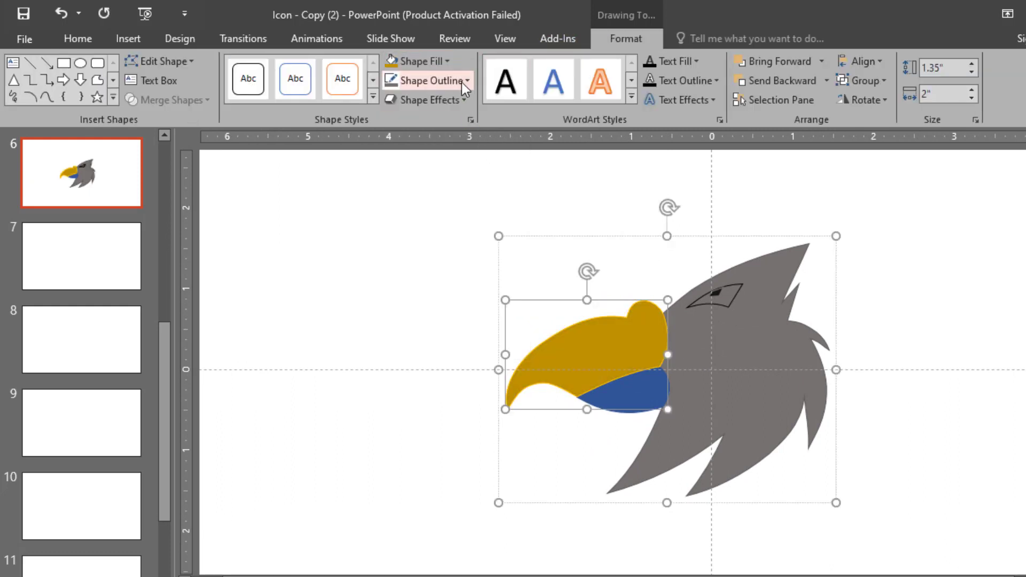
click(462, 82)
click(489, 166)
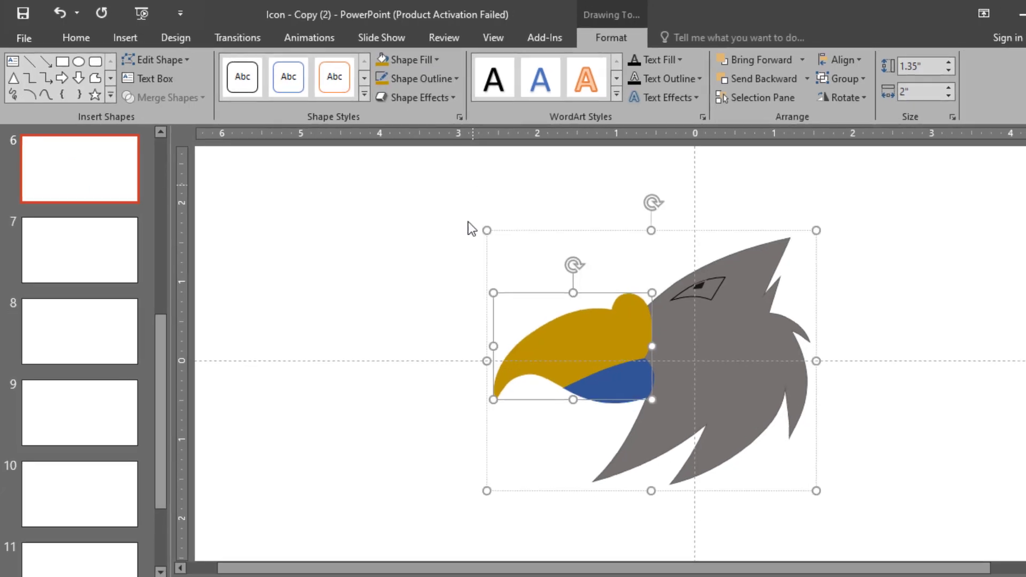
click(468, 222)
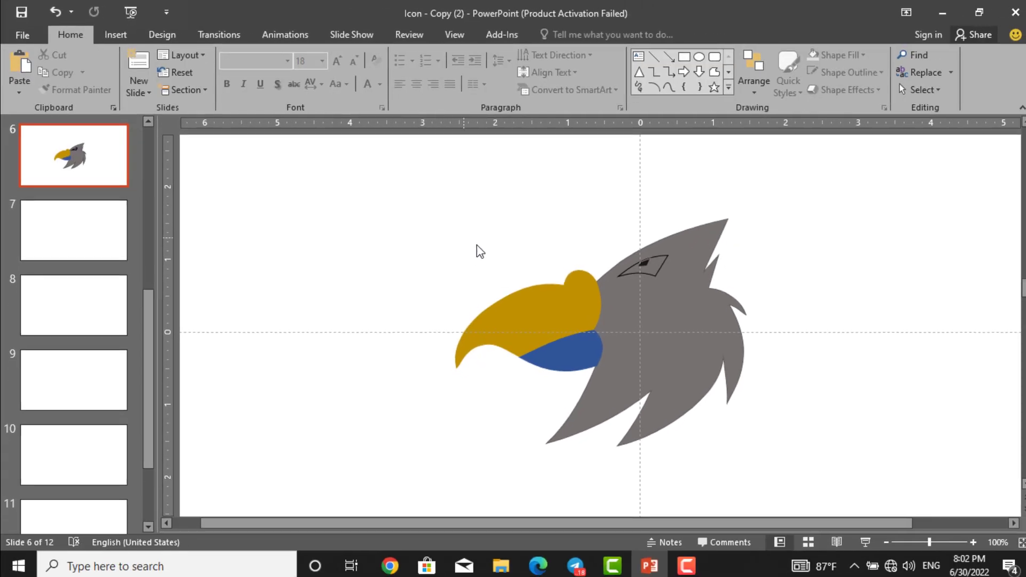
Enlarge the grouped eagle head slightly about its center, keeping its proportions
click(717, 327)
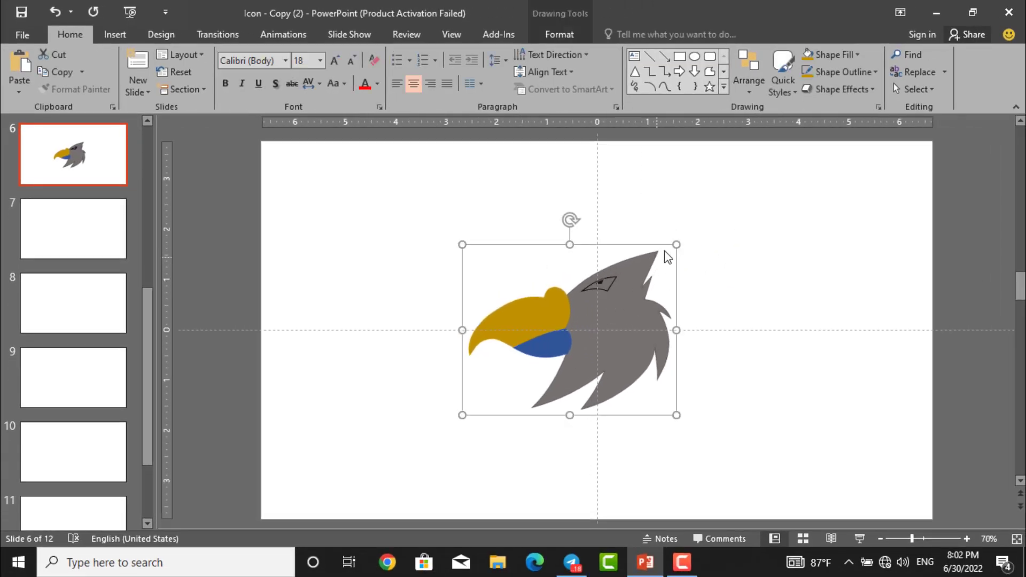
drag(674, 244, 707, 224)
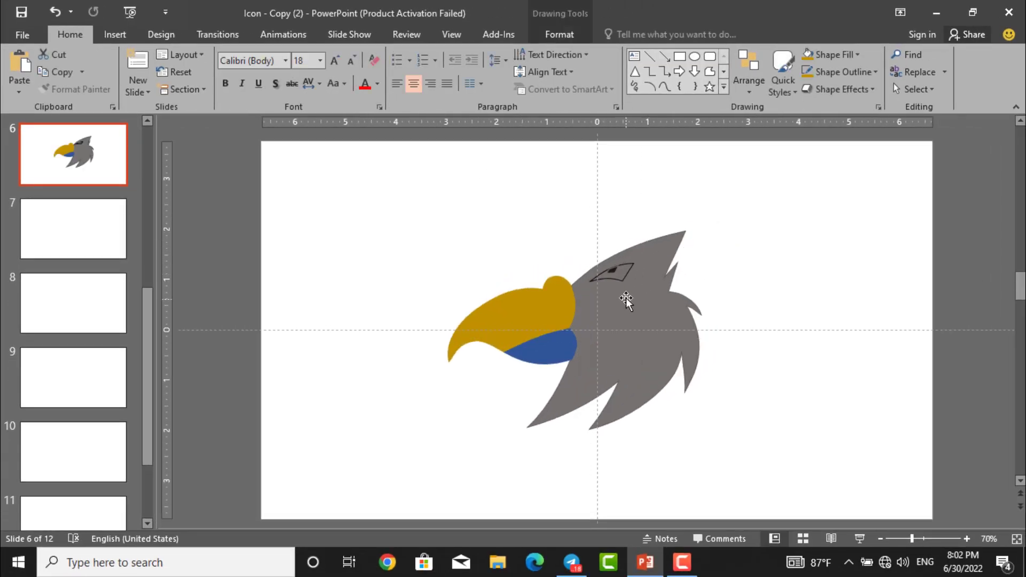
Apply the Fly In animation to the eagle group and start the slide show from this slide
click(284, 34)
click(262, 72)
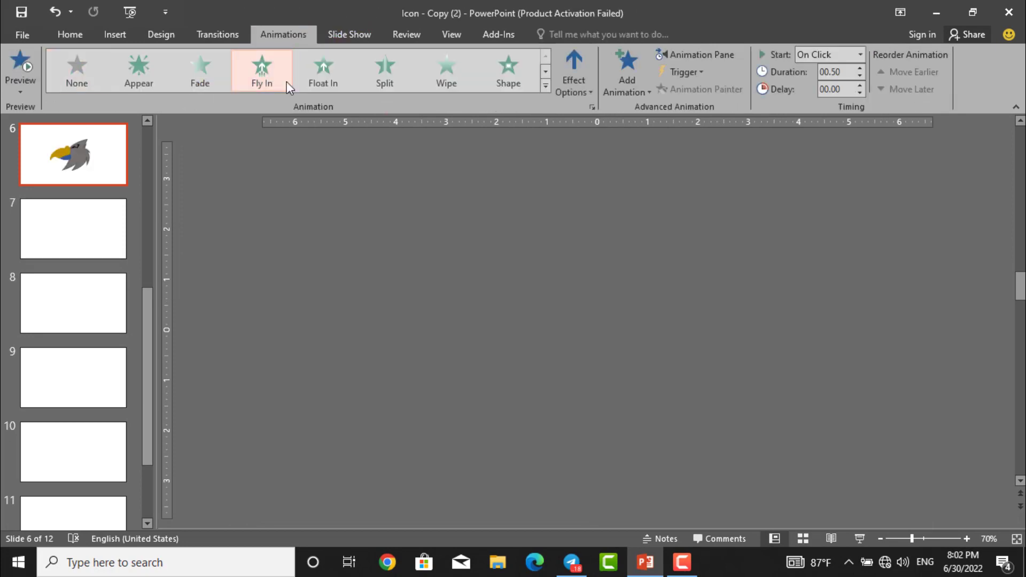
click(857, 536)
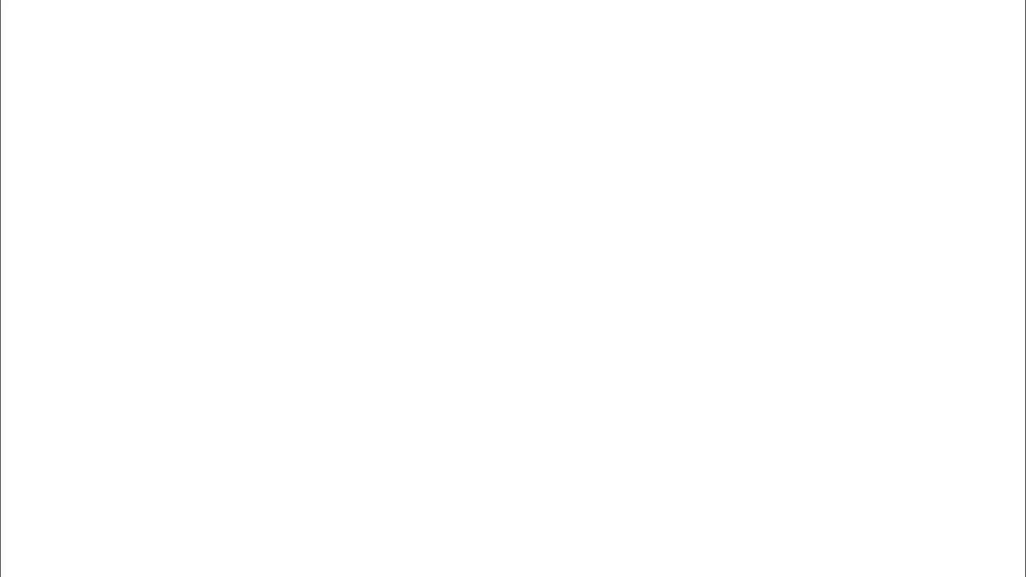